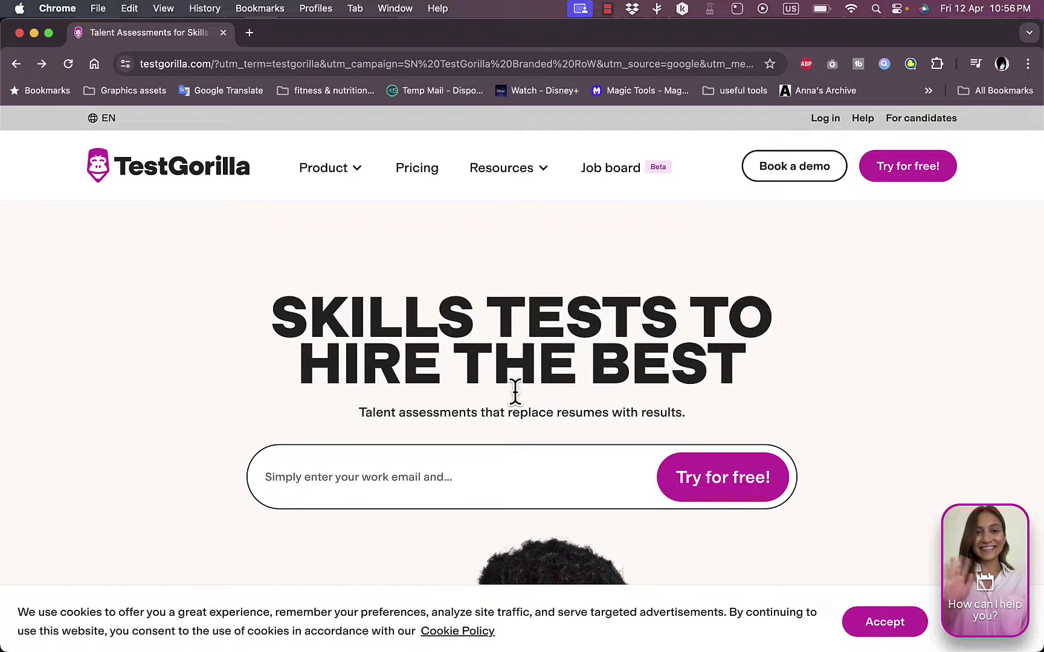
{"action": "scroll", "coordinate": [515, 393], "scroll_direction": "down", "scroll_amount": 7}
{"action": "scroll", "coordinate": [515, 393], "scroll_direction": "up", "scroll_amount": 2}
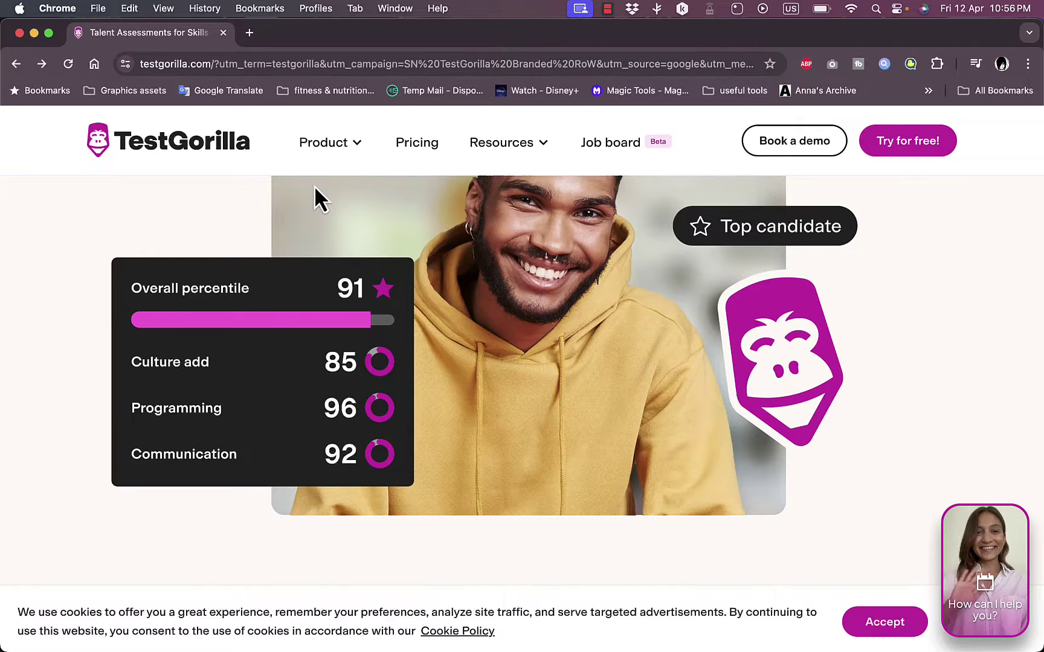
{"action": "scroll", "coordinate": [550, 234], "scroll_direction": "up", "scroll_amount": 8}
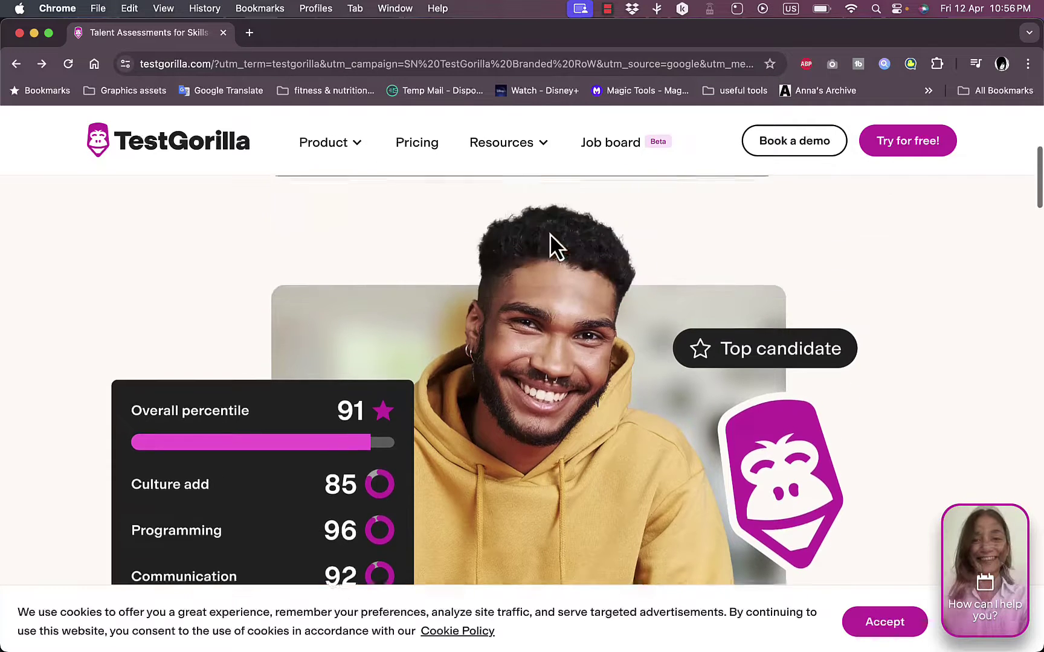
{"action": "scroll", "coordinate": [550, 234], "scroll_direction": "down", "scroll_amount": 12}
{"action": "scroll", "coordinate": [551, 236], "scroll_direction": "down", "scroll_amount": 8}
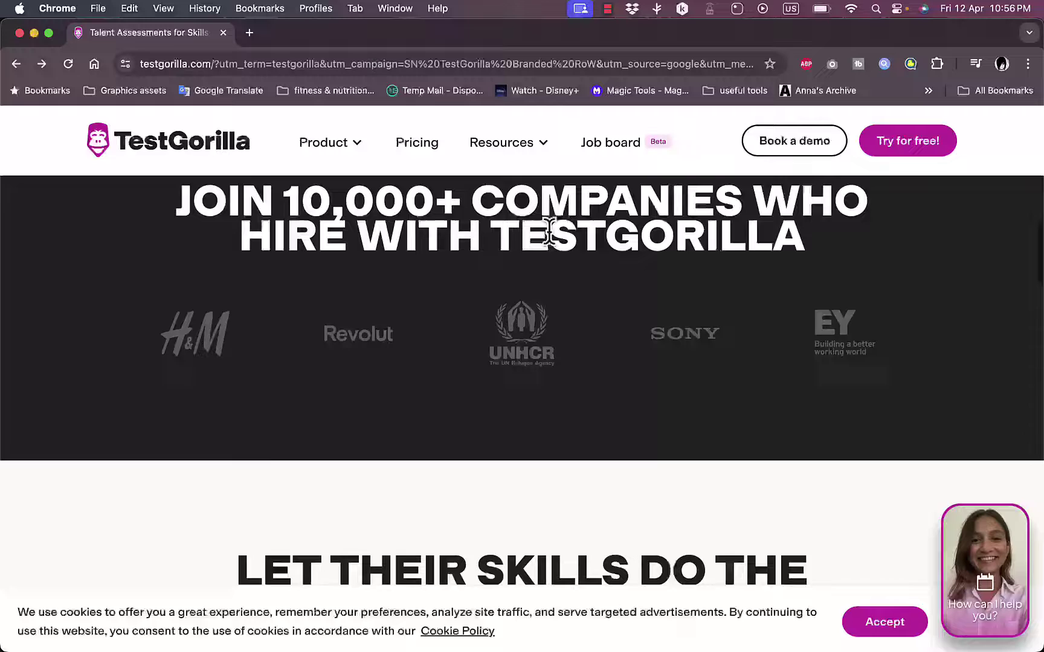
{"action": "scroll", "coordinate": [550, 234], "scroll_direction": "up", "scroll_amount": 5}
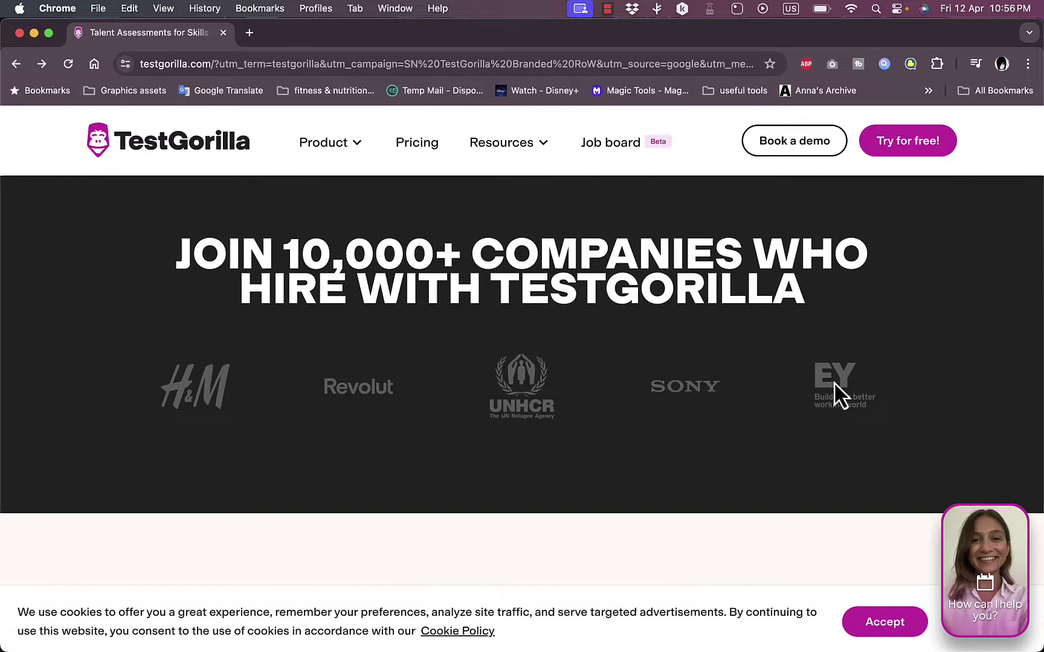
{"action": "scroll", "coordinate": [660, 417], "scroll_direction": "down", "scroll_amount": 5}
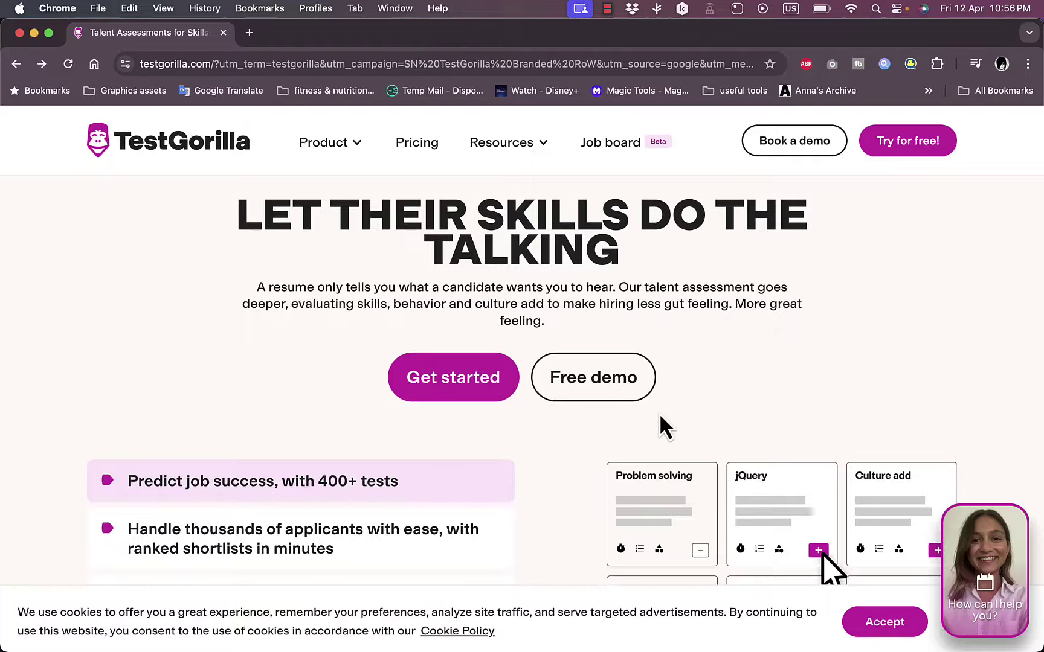
{"action": "scroll", "coordinate": [660, 416], "scroll_direction": "down", "scroll_amount": 3}
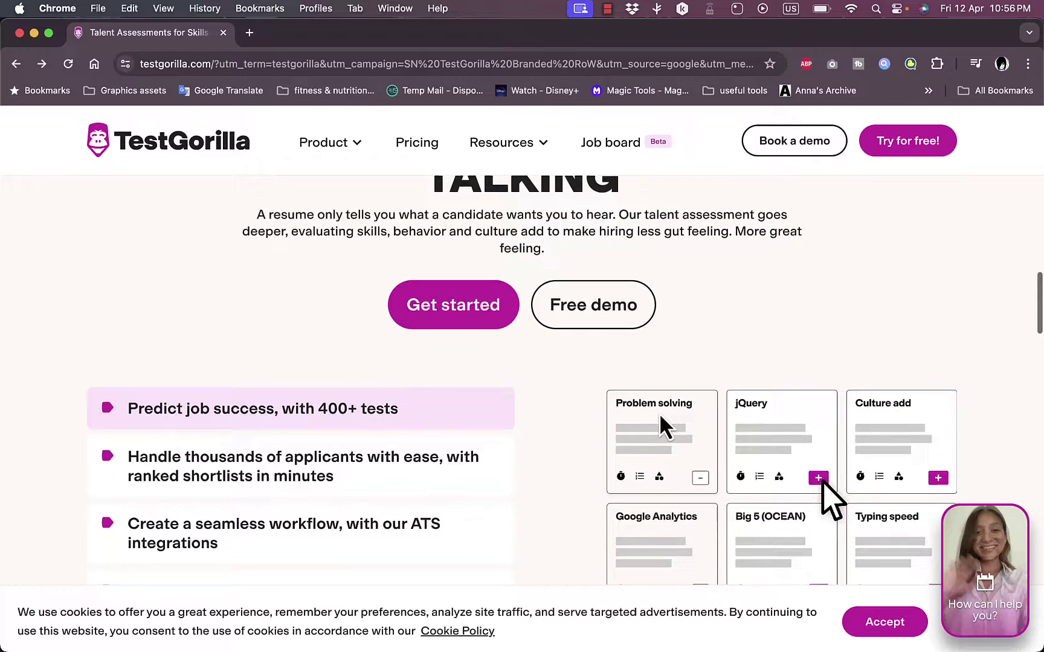
{"action": "scroll", "coordinate": [571, 423], "scroll_direction": "down", "scroll_amount": 2}
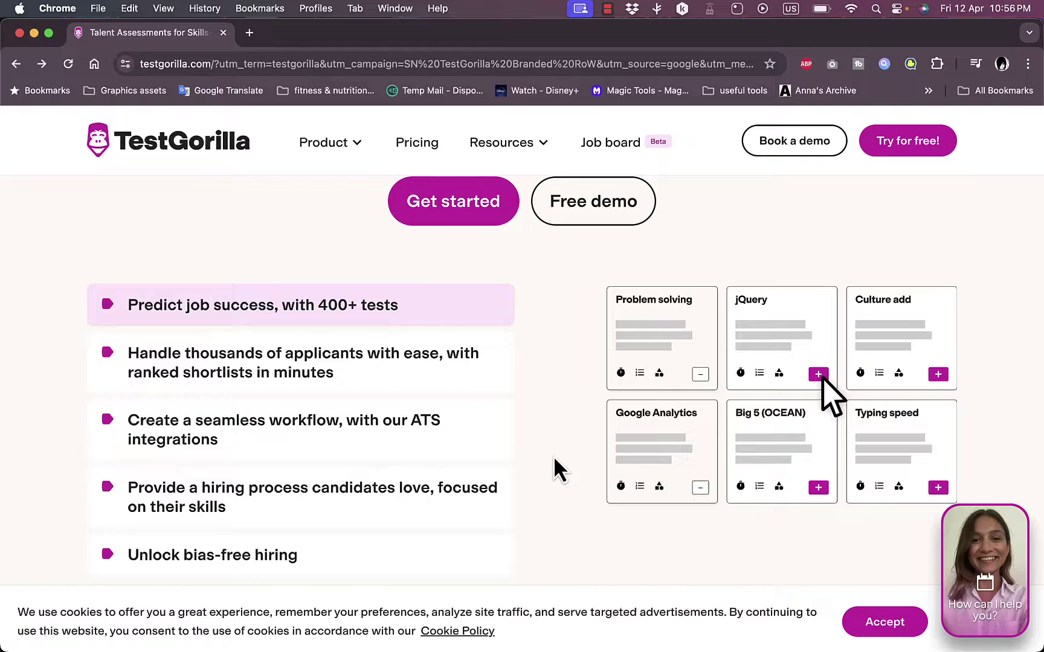
{"action": "scroll", "coordinate": [574, 483], "scroll_direction": "down", "scroll_amount": 2}
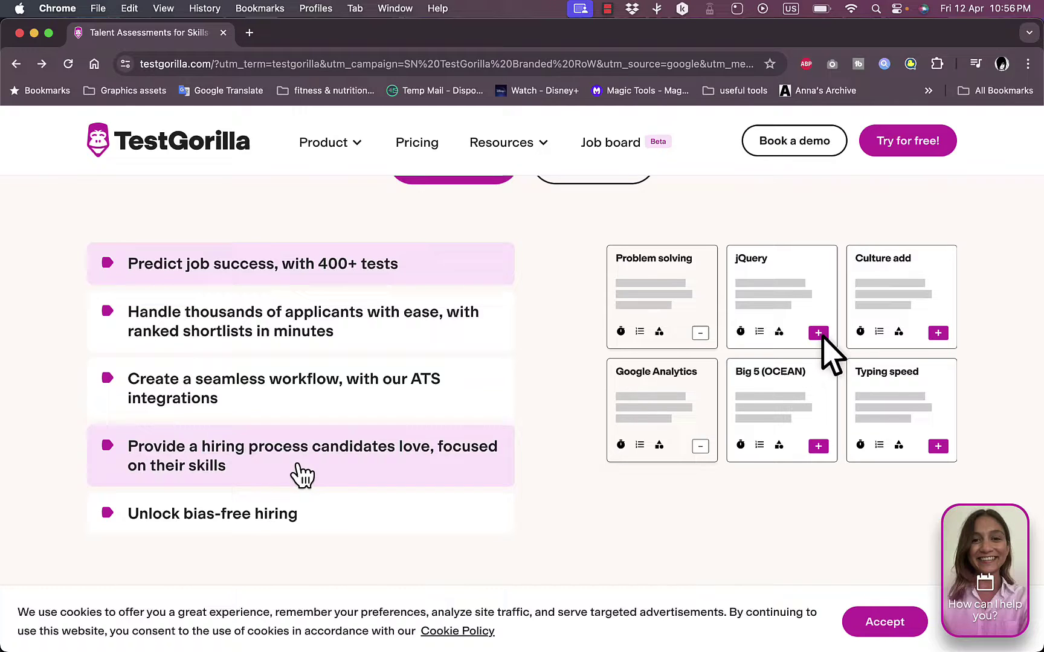
Step: Scroll down the homepage and advance the test-category carousel to show categories through Typing speed
{"action": "scroll", "coordinate": [531, 466], "scroll_direction": "down", "scroll_amount": 10}
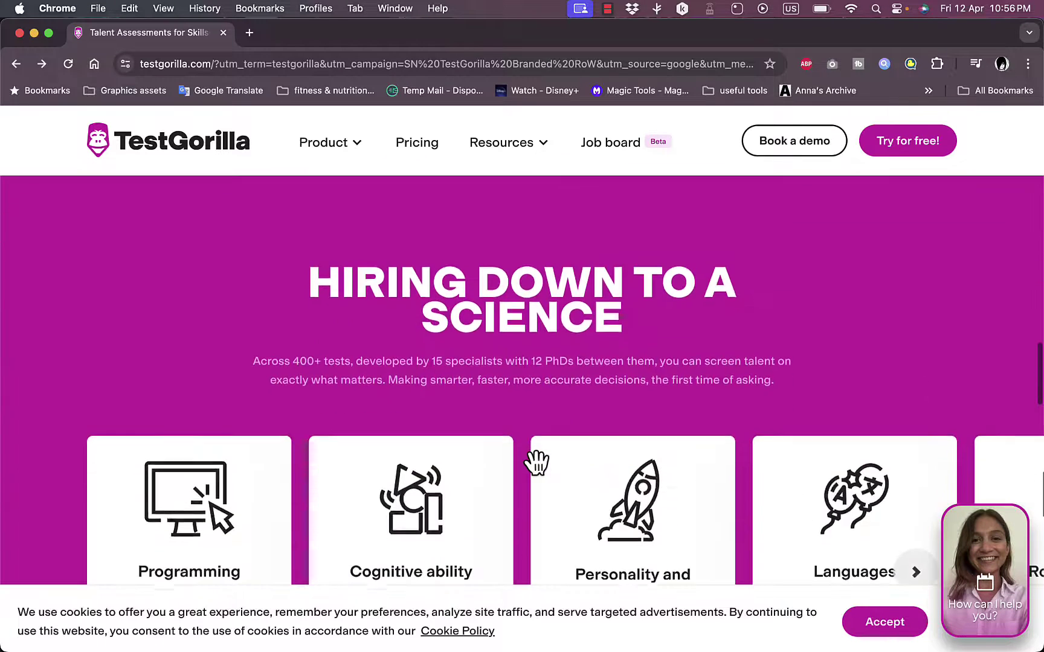
{"action": "scroll", "coordinate": [536, 463], "scroll_direction": "down", "scroll_amount": 3}
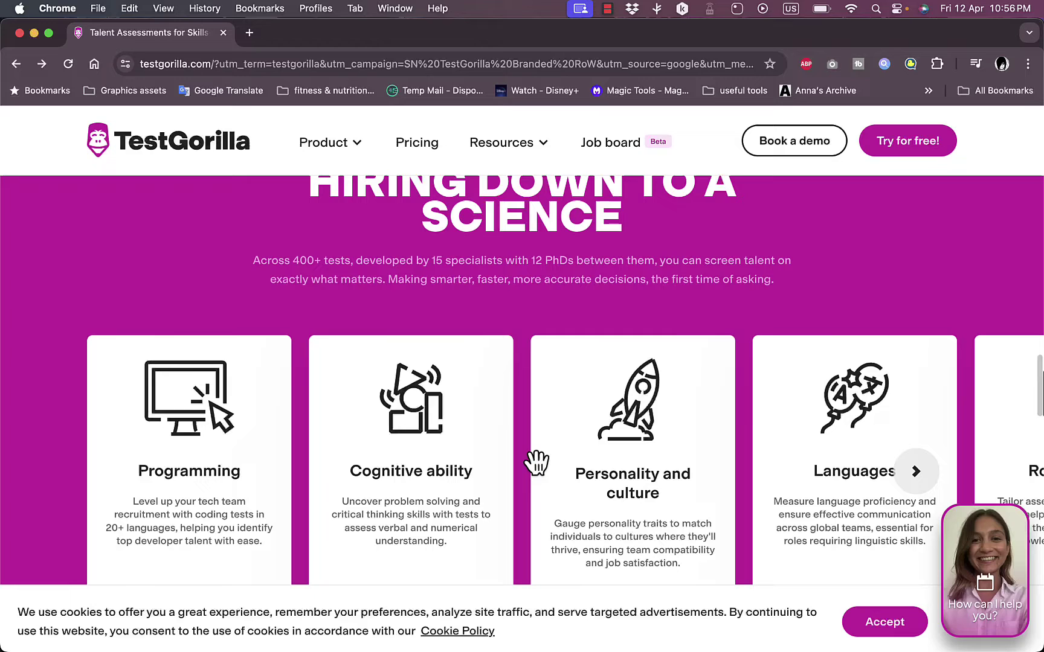
{"action": "scroll", "coordinate": [474, 448], "scroll_direction": "down", "scroll_amount": 2}
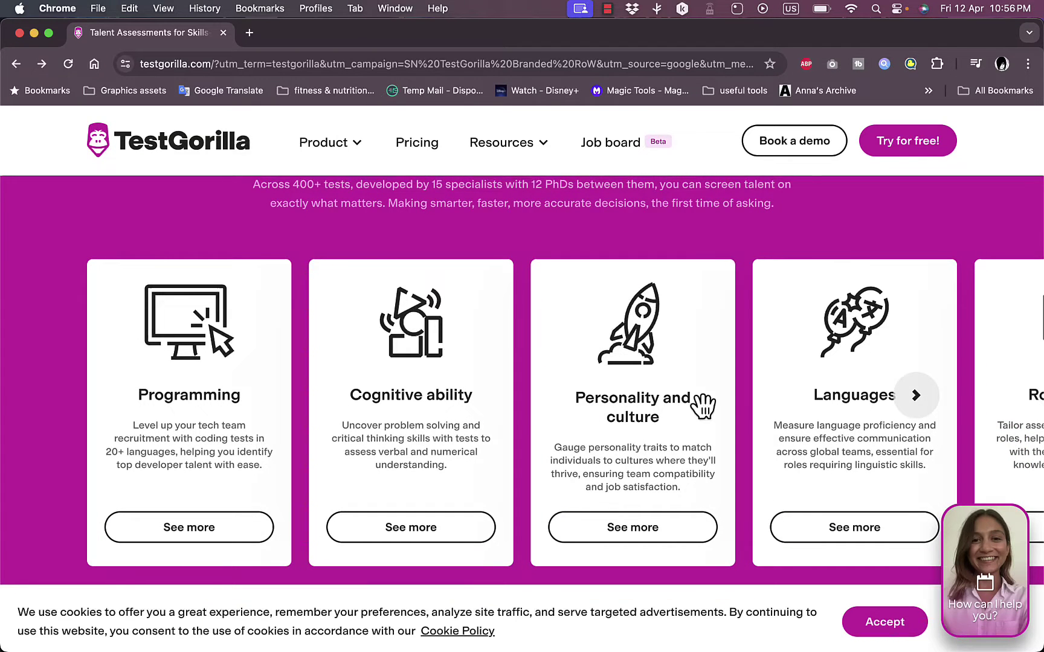
{"action": "left_click", "coordinate": [916, 399]}
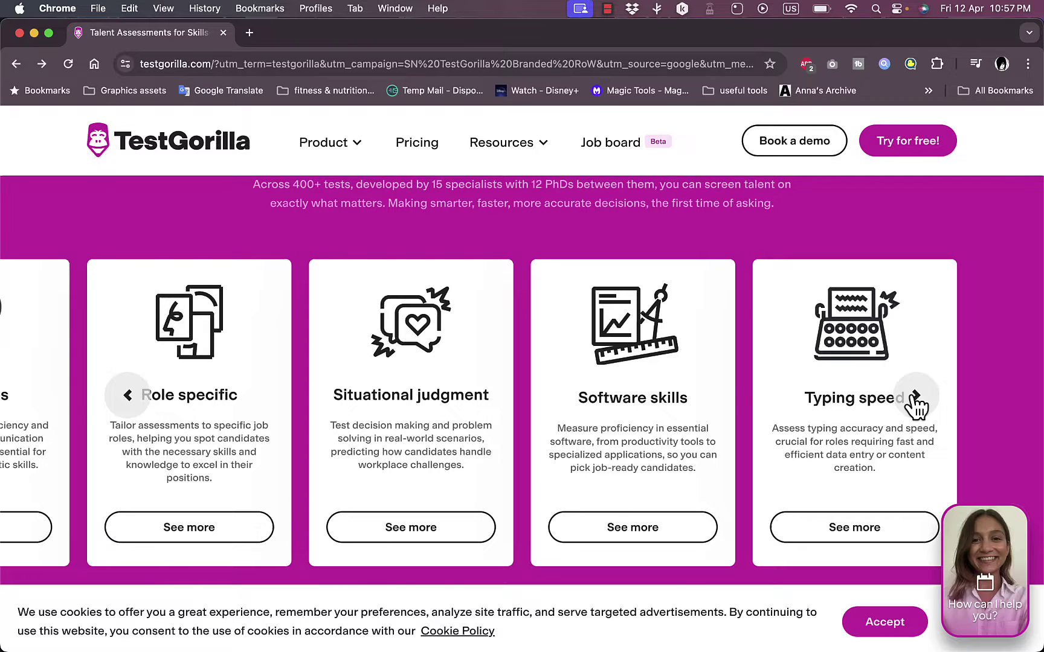
Step: Scroll further through the homepage content and back up toward the top
{"action": "scroll", "coordinate": [653, 393], "scroll_direction": "down", "scroll_amount": 6}
{"action": "scroll", "coordinate": [647, 386], "scroll_direction": "down", "scroll_amount": 12}
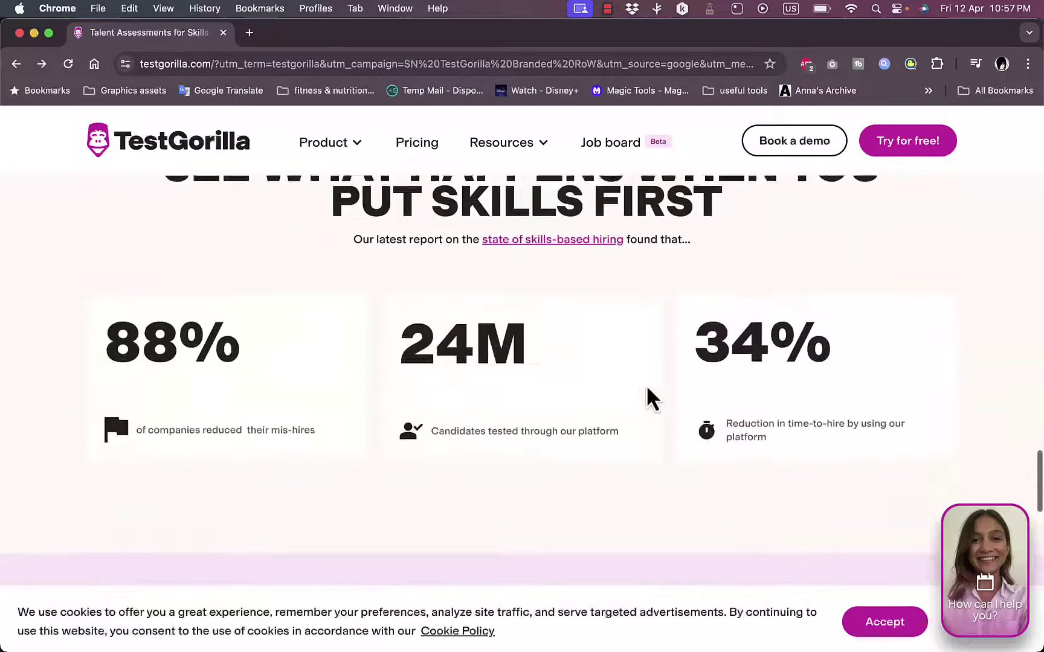
{"action": "scroll", "coordinate": [647, 390], "scroll_direction": "down", "scroll_amount": 8}
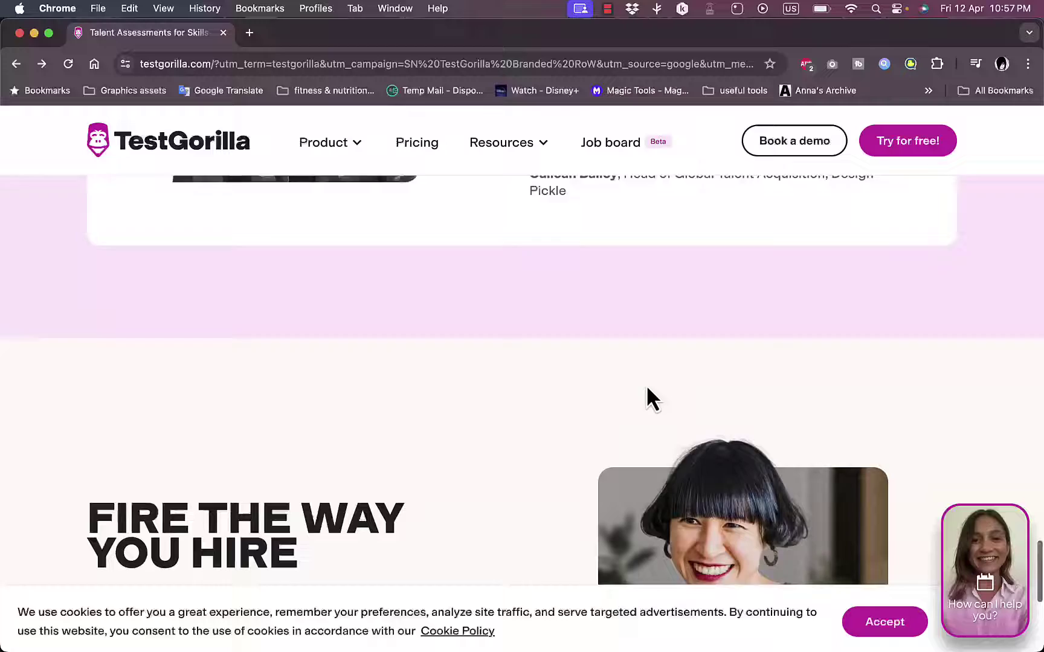
{"action": "scroll", "coordinate": [647, 389], "scroll_direction": "up", "scroll_amount": 4}
{"action": "scroll", "coordinate": [647, 390], "scroll_direction": "down", "scroll_amount": 5}
{"action": "scroll", "coordinate": [646, 399], "scroll_direction": "down", "scroll_amount": 4}
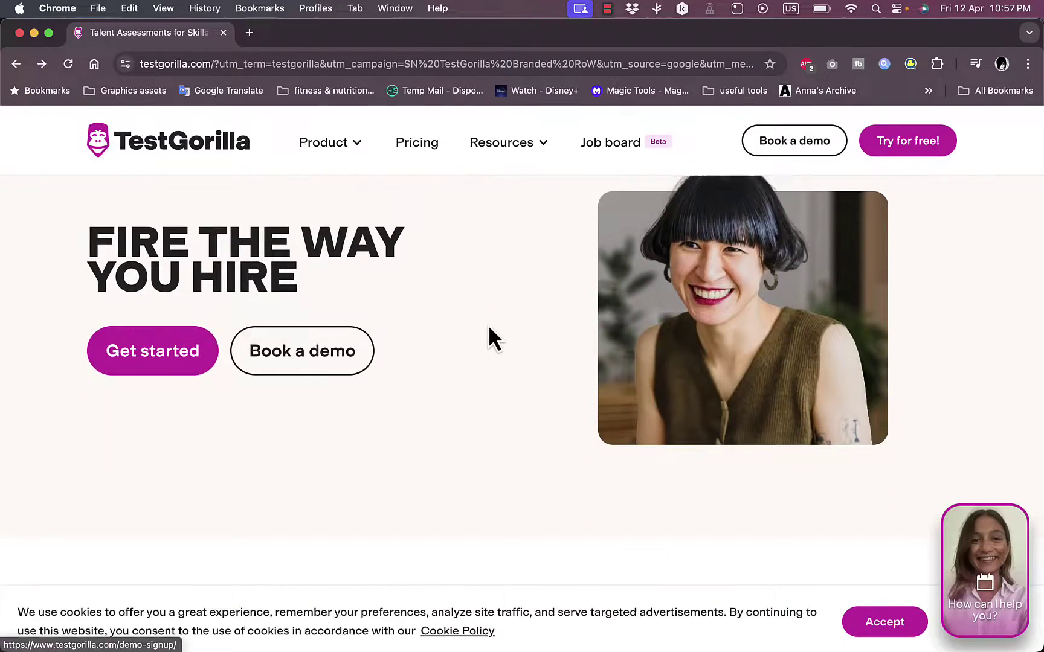
{"action": "scroll", "coordinate": [490, 329], "scroll_direction": "up", "scroll_amount": 20}
{"action": "scroll", "coordinate": [491, 332], "scroll_direction": "up", "scroll_amount": 15}
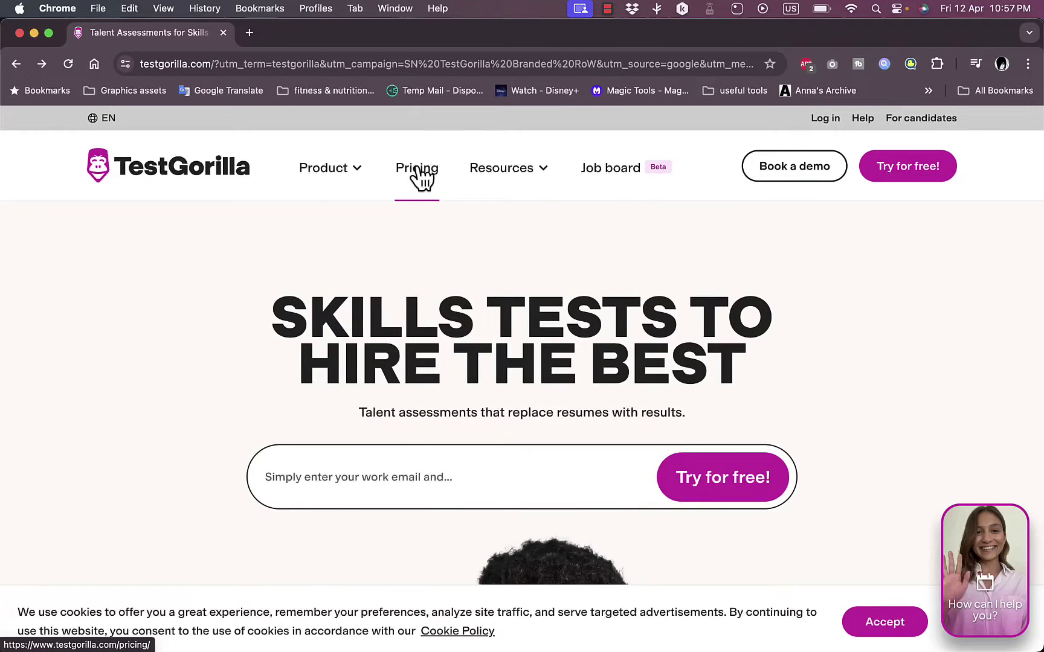
{"action": "left_click", "coordinate": [417, 169]}
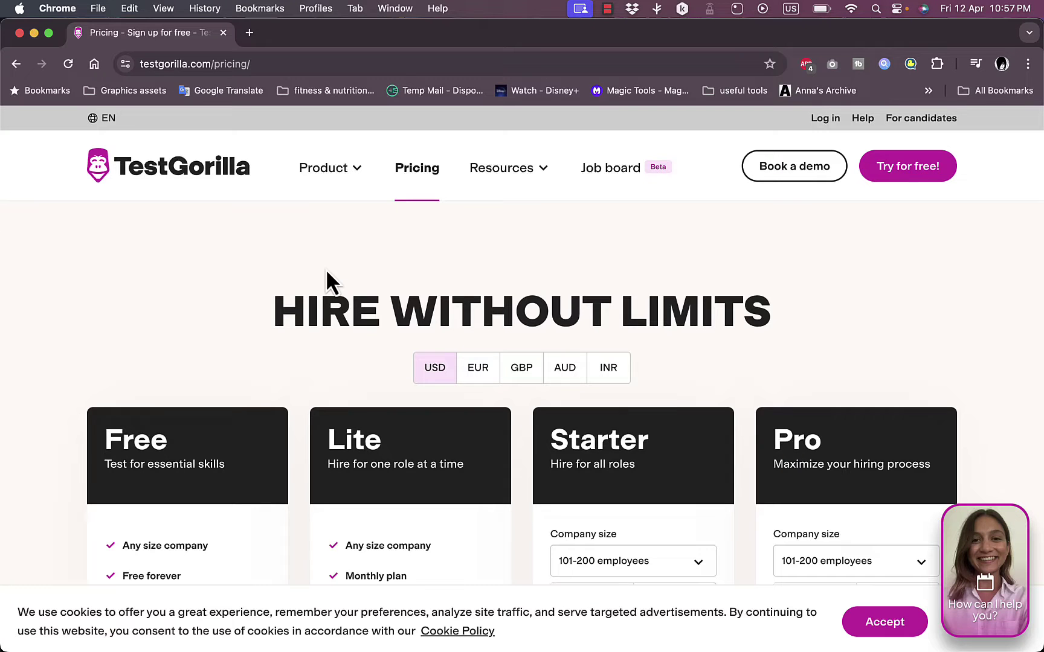
{"action": "scroll", "coordinate": [362, 432], "scroll_direction": "down", "scroll_amount": 3}
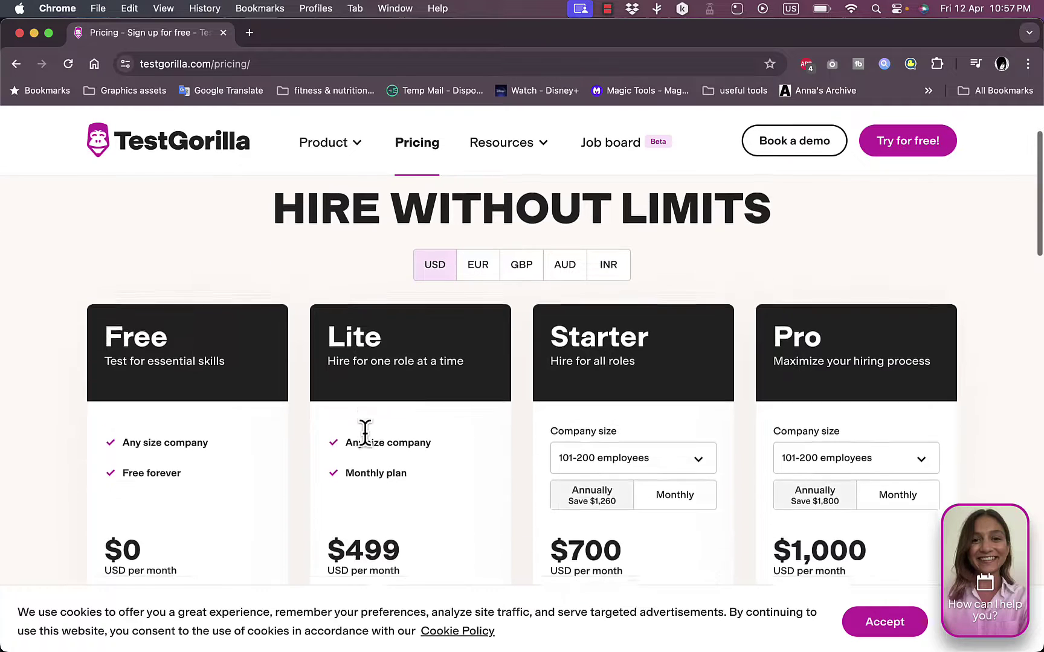
{"action": "scroll", "coordinate": [387, 405], "scroll_direction": "up", "scroll_amount": 2}
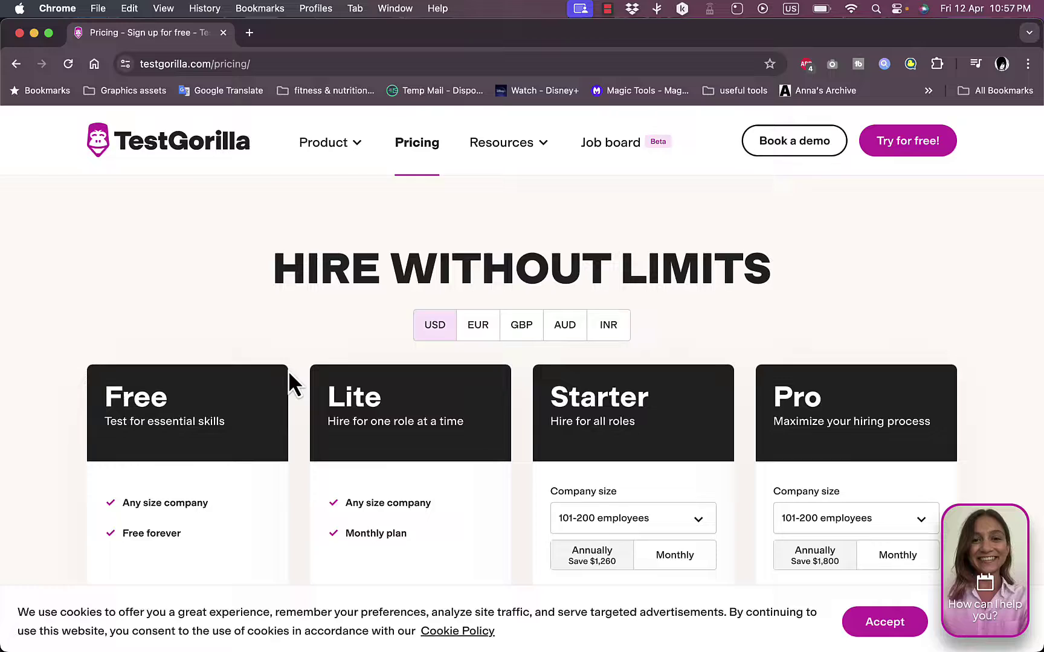
{"action": "scroll", "coordinate": [289, 378], "scroll_direction": "down", "scroll_amount": 5}
{"action": "scroll", "coordinate": [202, 215], "scroll_direction": "up", "scroll_amount": 1}
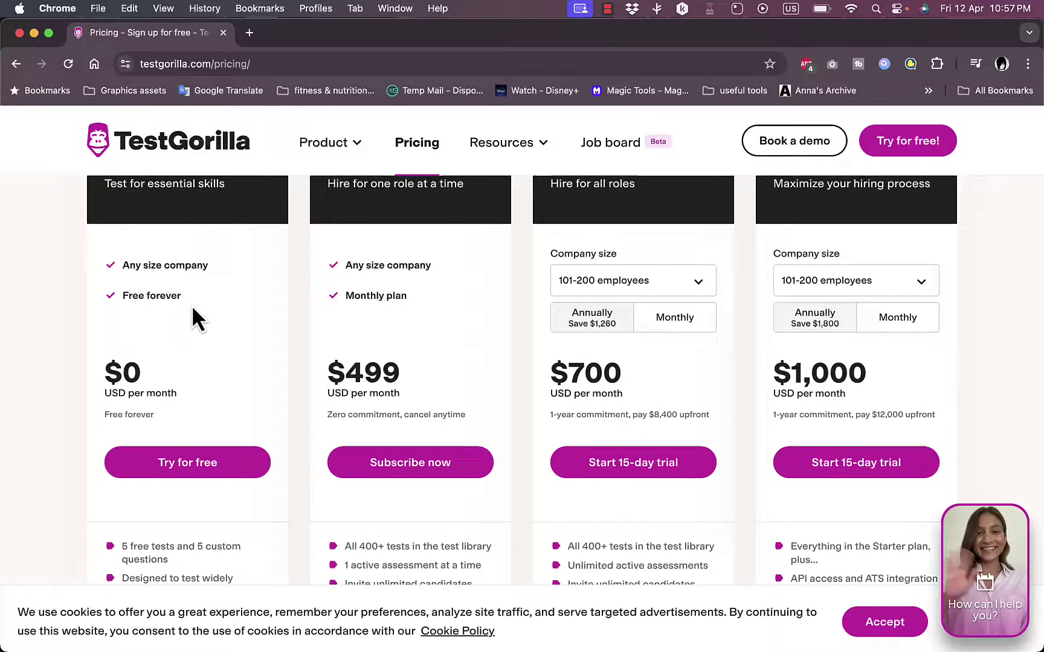
{"action": "scroll", "coordinate": [191, 306], "scroll_direction": "down", "scroll_amount": 2}
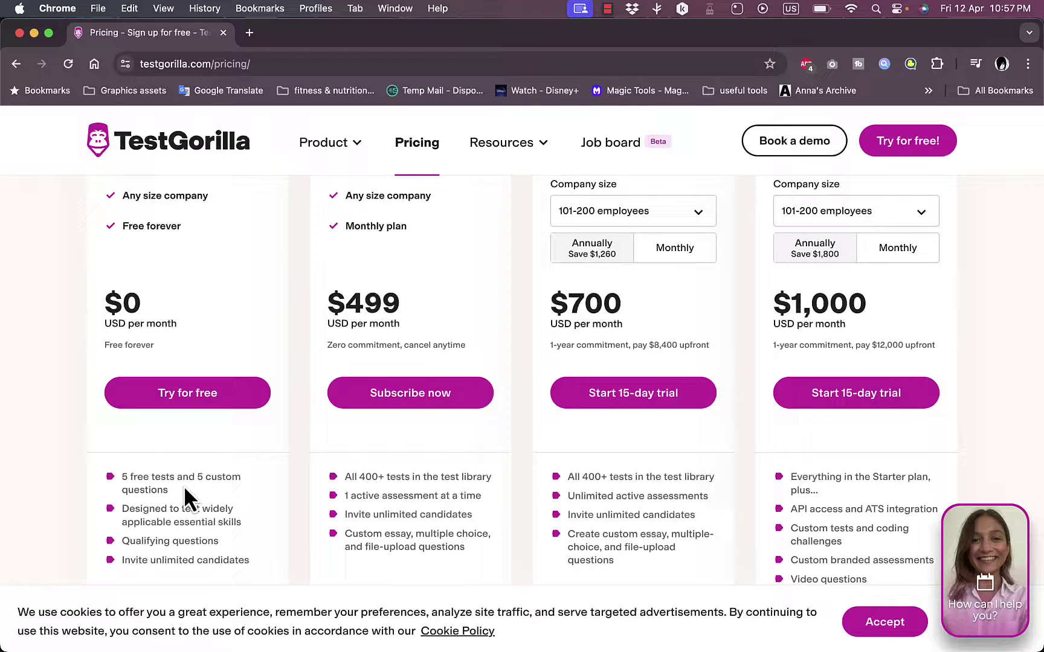
{"action": "scroll", "coordinate": [187, 495], "scroll_direction": "up", "scroll_amount": 3}
{"action": "scroll", "coordinate": [136, 390], "scroll_direction": "up", "scroll_amount": 2}
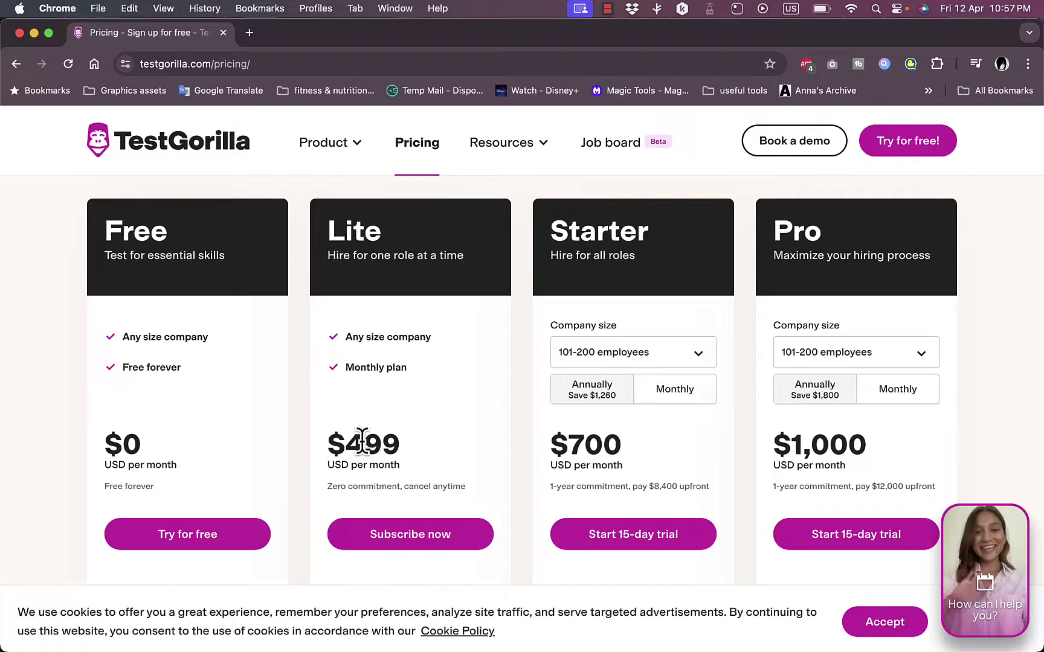
{"action": "scroll", "coordinate": [430, 441], "scroll_direction": "down", "scroll_amount": 4}
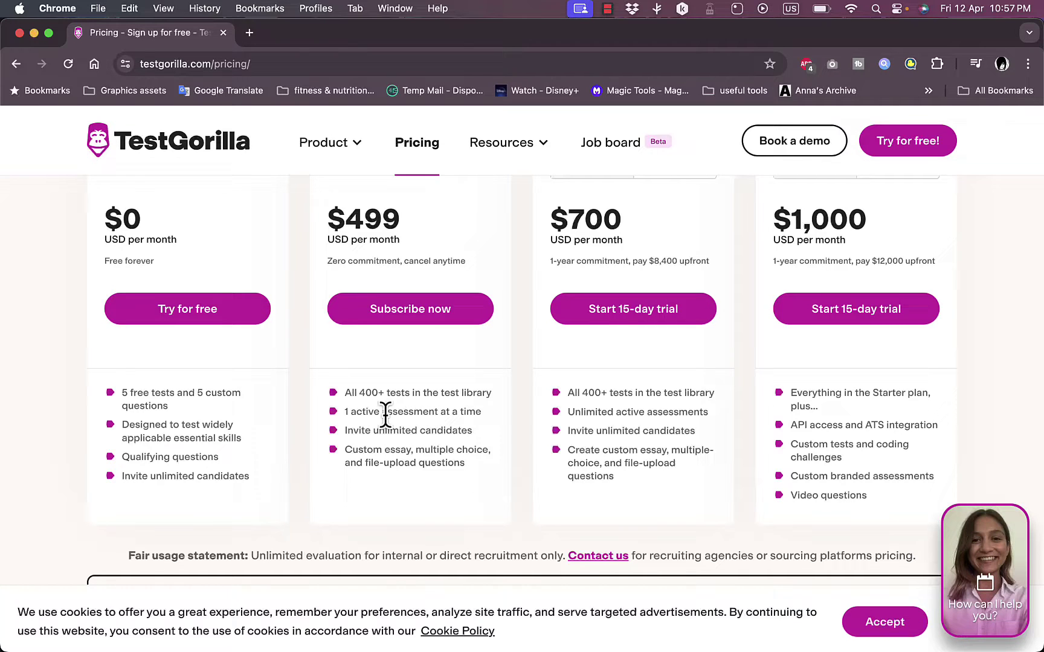
{"action": "scroll", "coordinate": [501, 387], "scroll_direction": "up", "scroll_amount": 5}
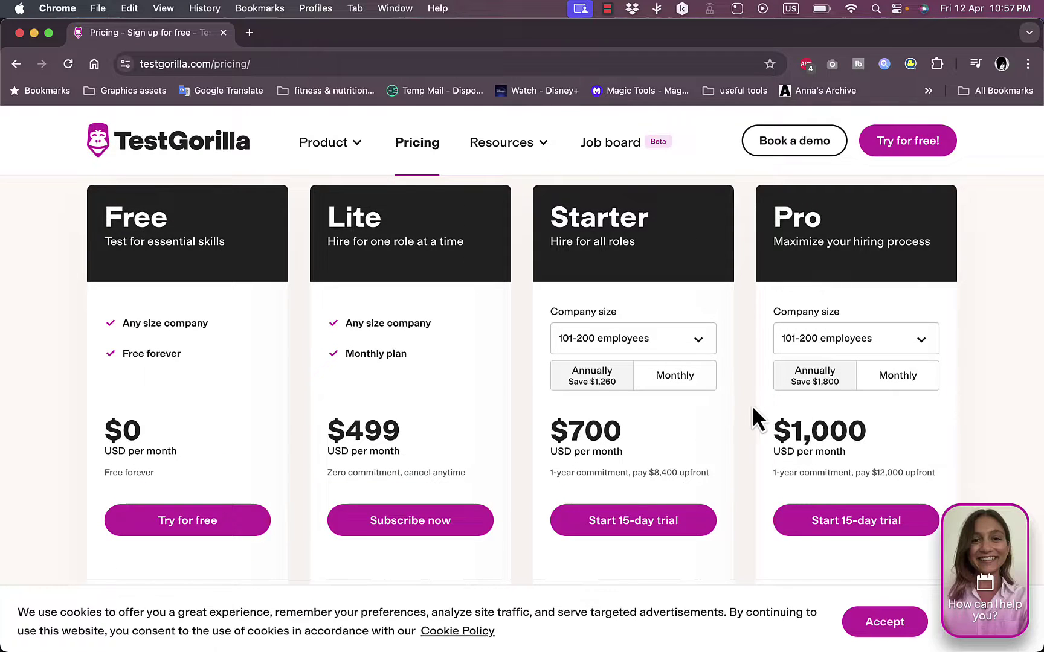
{"action": "scroll", "coordinate": [754, 419], "scroll_direction": "down", "scroll_amount": 3}
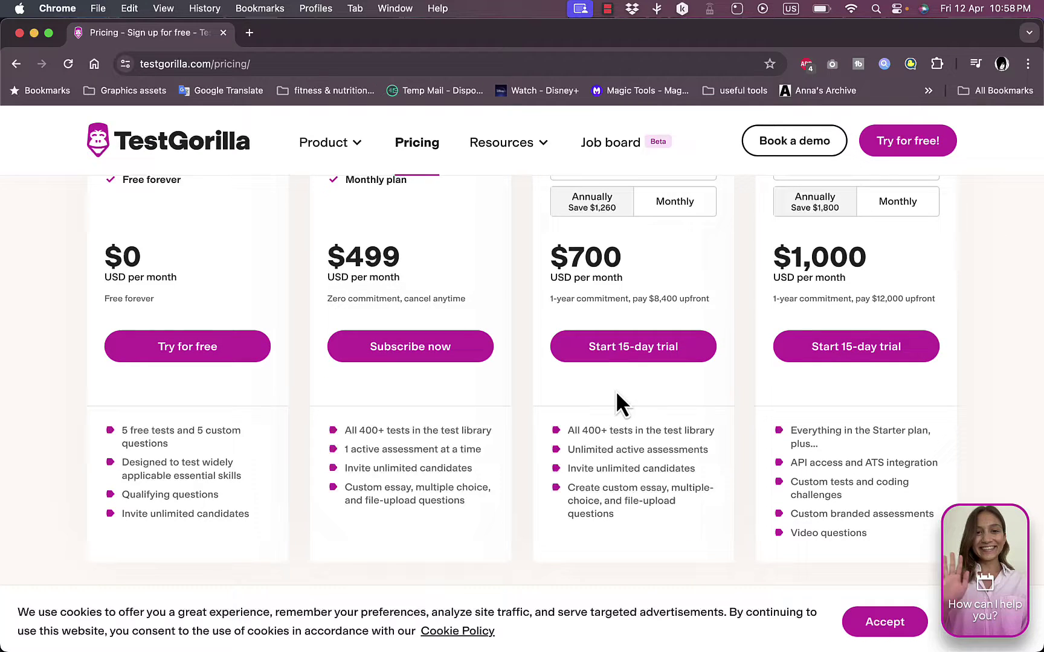
{"action": "scroll", "coordinate": [660, 399], "scroll_direction": "up", "scroll_amount": 3}
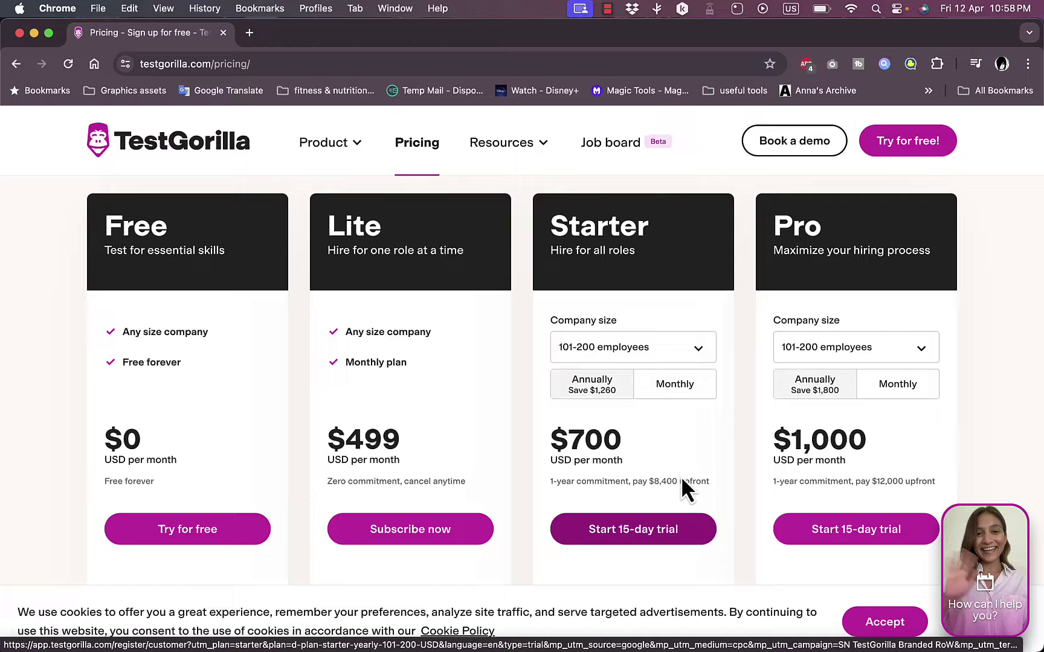
Step: Start the free sign-up via 'Try for free!' and fill in the work email field
{"action": "left_click", "coordinate": [911, 156]}
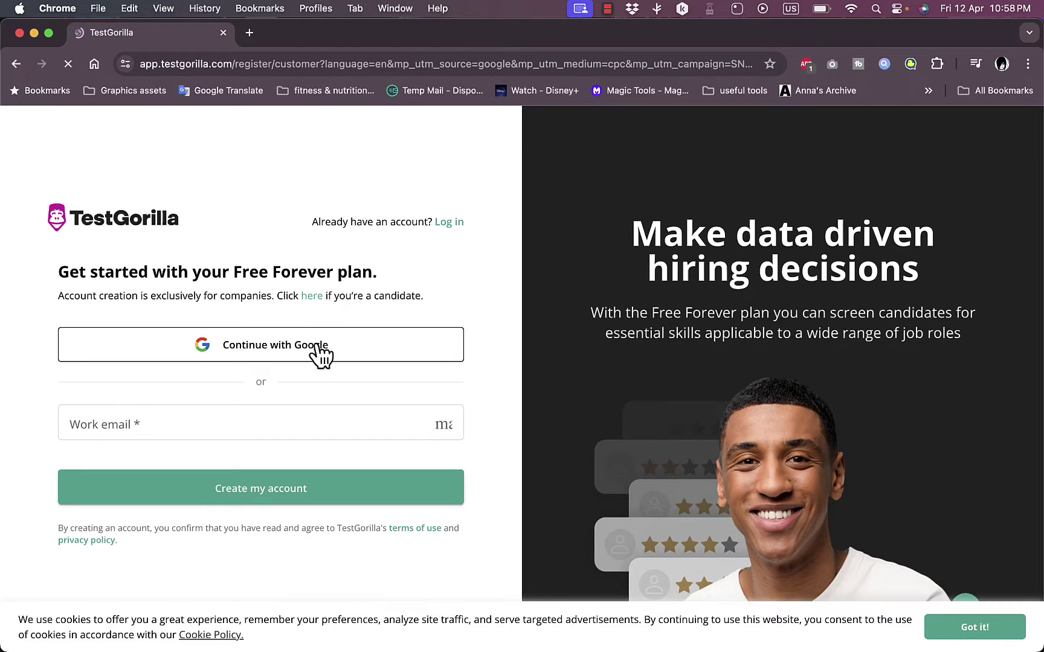
{"action": "left_click", "coordinate": [269, 426]}
{"action": "left_click", "coordinate": [263, 423]}
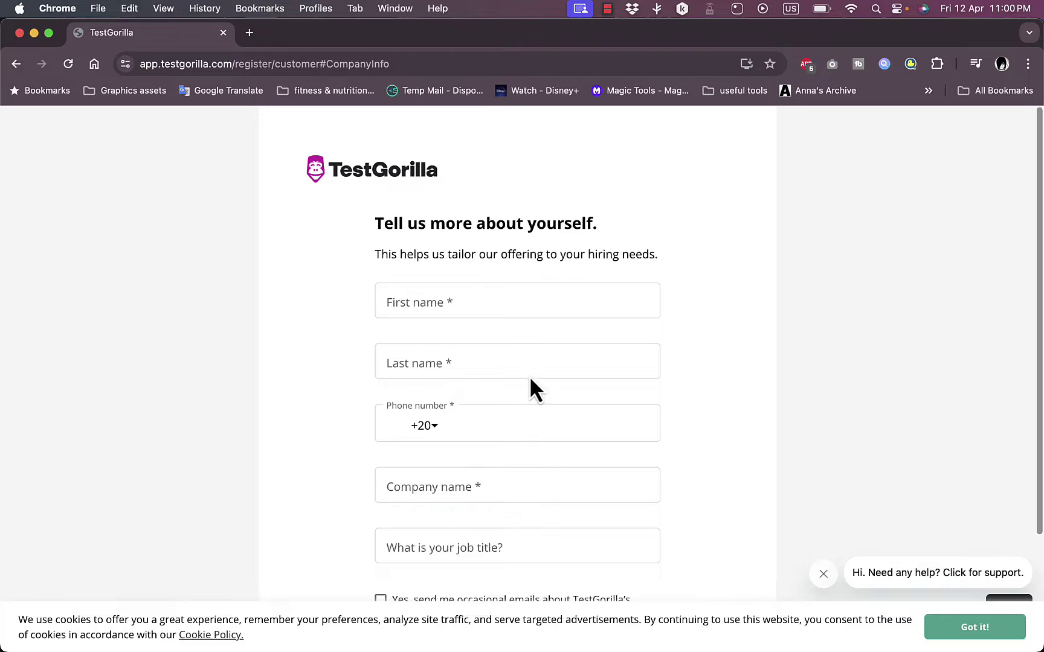
Step: Pick '1 - 15' as the company size and continue to the team invitation step
{"action": "scroll", "coordinate": [833, 454], "scroll_direction": "down", "scroll_amount": 3}
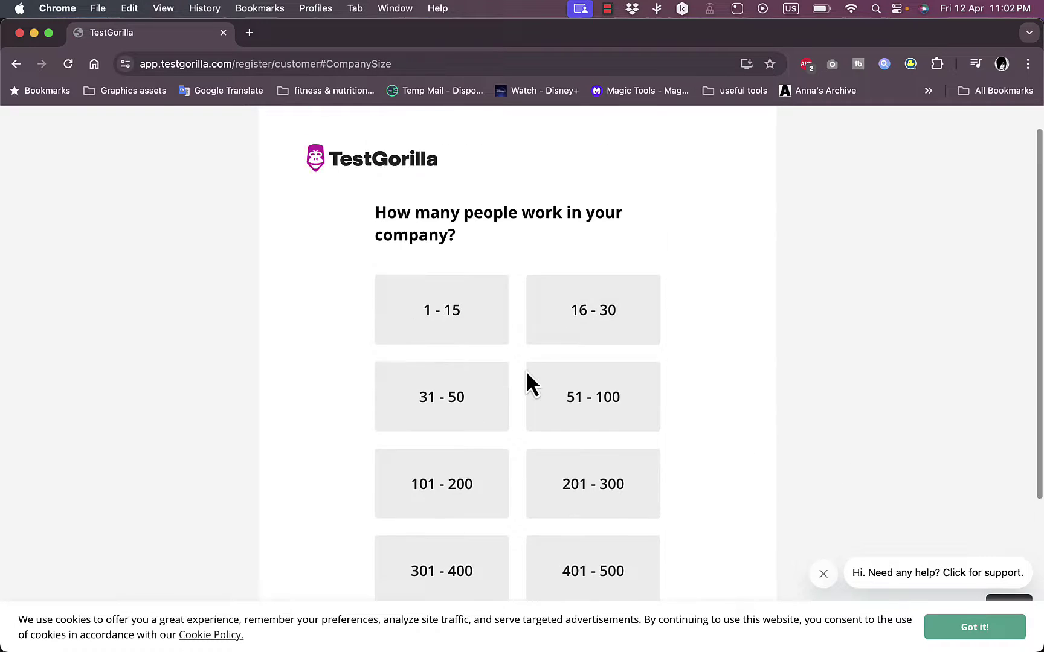
{"action": "scroll", "coordinate": [525, 370], "scroll_direction": "up", "scroll_amount": 1}
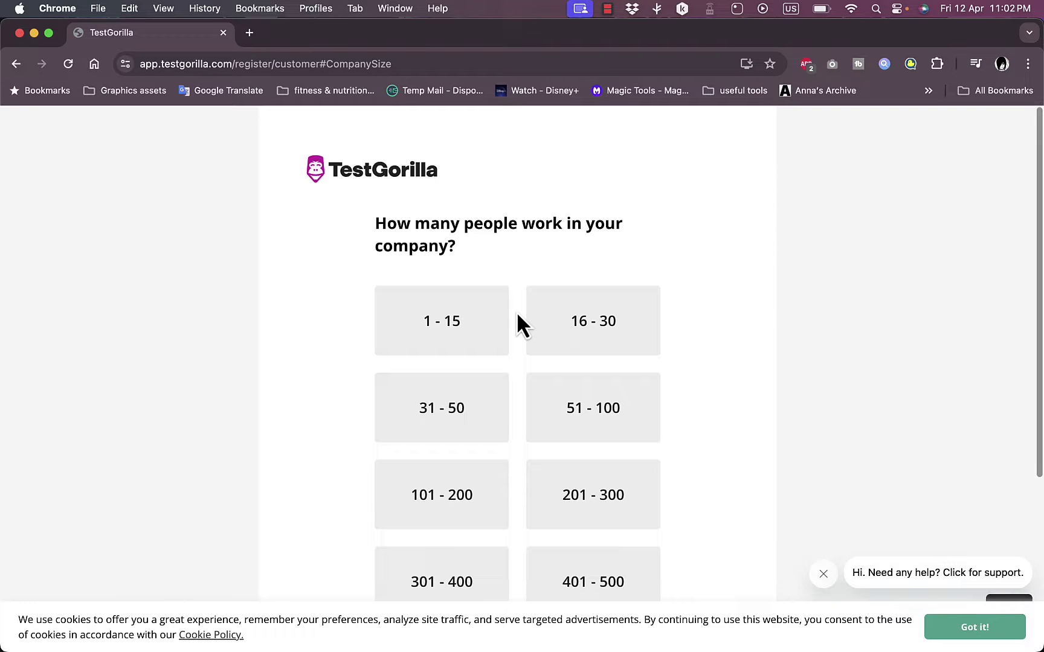
{"action": "left_click", "coordinate": [456, 326]}
{"action": "scroll", "coordinate": [510, 324], "scroll_direction": "down", "scroll_amount": 5}
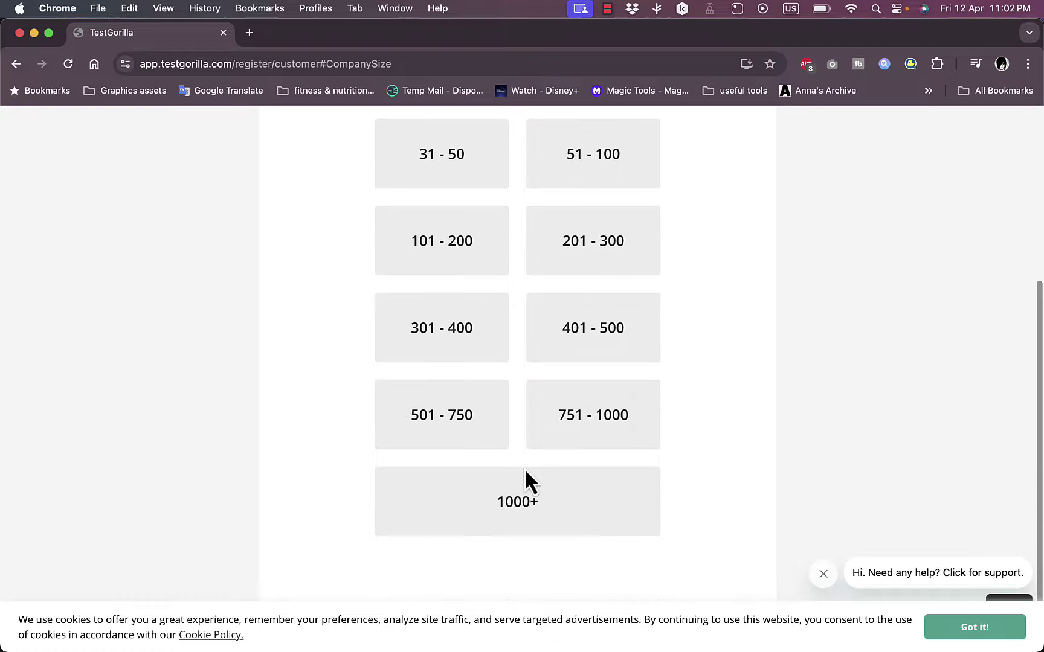
{"action": "scroll", "coordinate": [499, 309], "scroll_direction": "up", "scroll_amount": 5}
{"action": "left_click", "coordinate": [499, 310]}
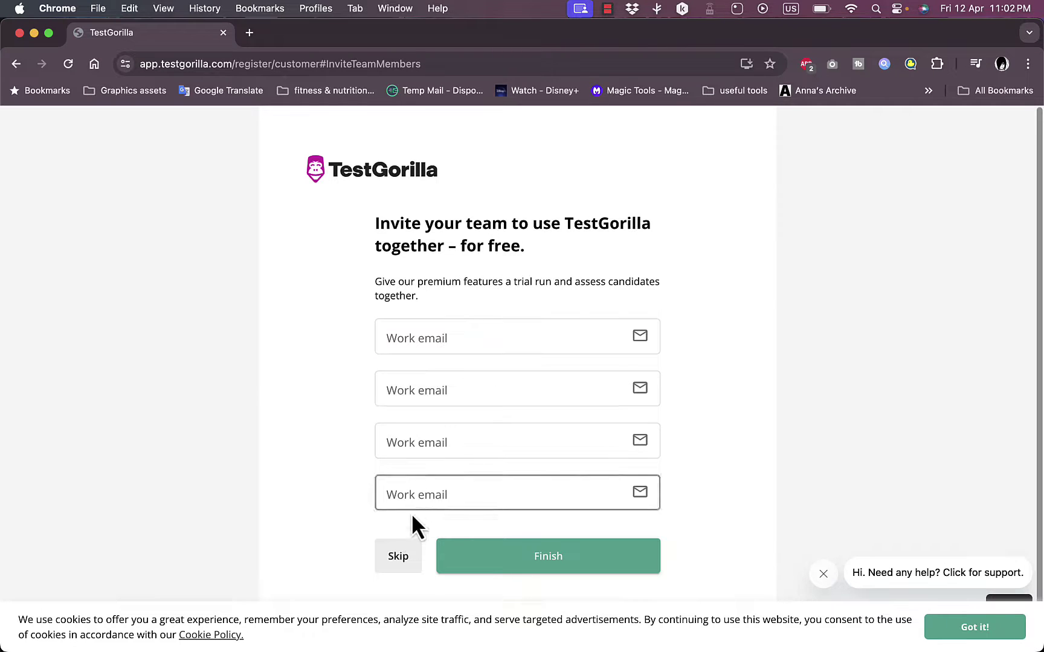
Step: Skip inviting teammates, dismiss the welcome pop-up, and create a new assessment
{"action": "left_click", "coordinate": [398, 555]}
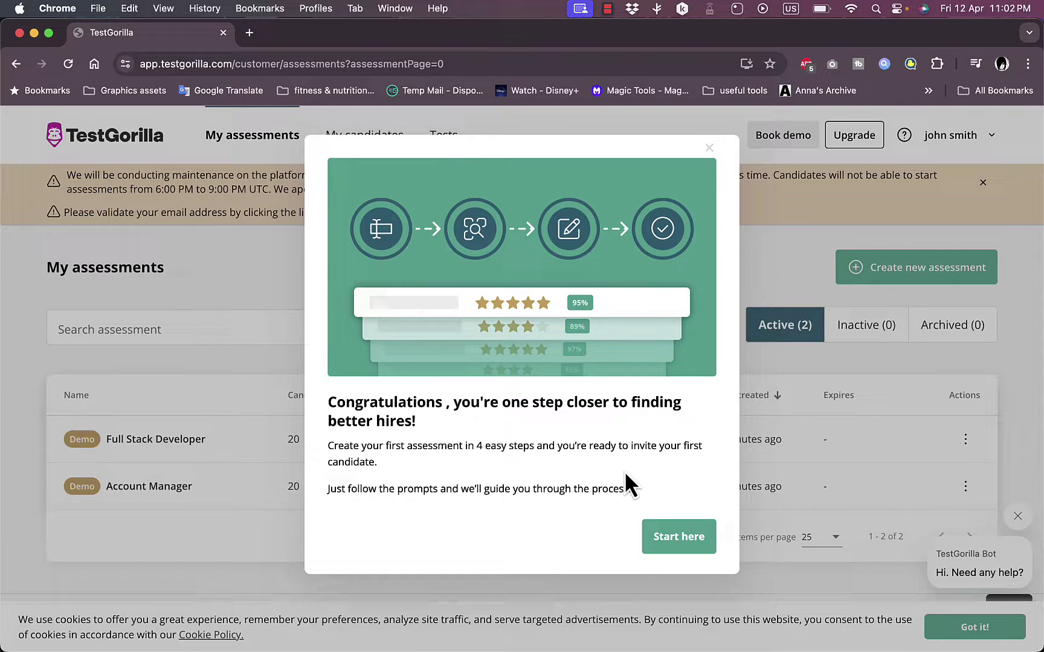
{"action": "left_click", "coordinate": [686, 545]}
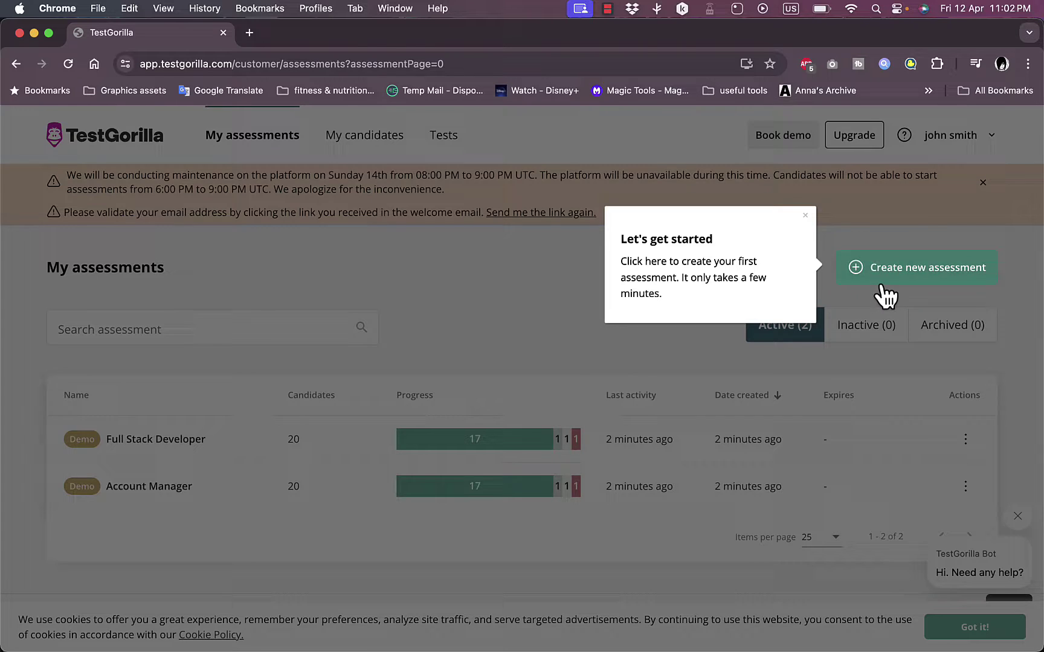
{"action": "left_click", "coordinate": [880, 288]}
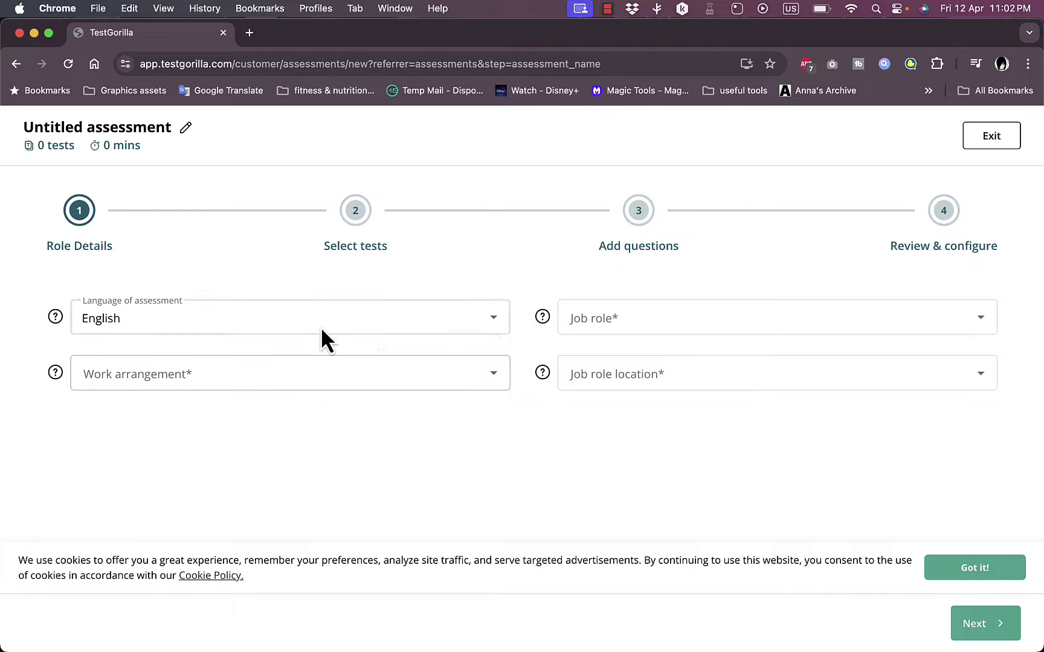
Step: Choose Academic Editor as the assessment's job role
{"action": "left_click", "coordinate": [606, 320]}
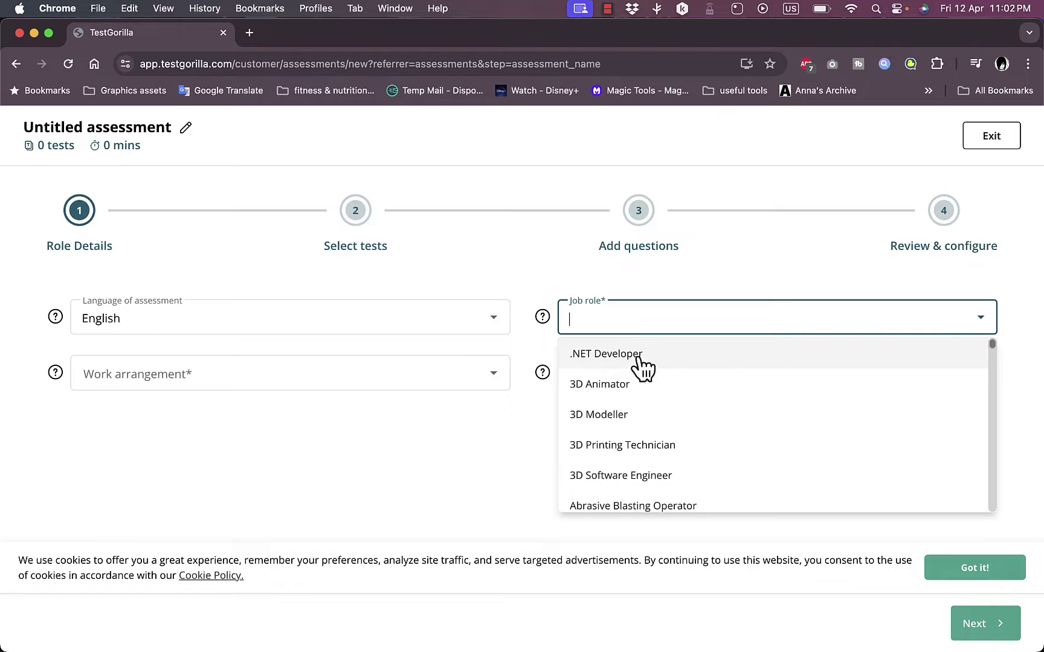
{"action": "scroll", "coordinate": [644, 413], "scroll_direction": "down", "scroll_amount": 5}
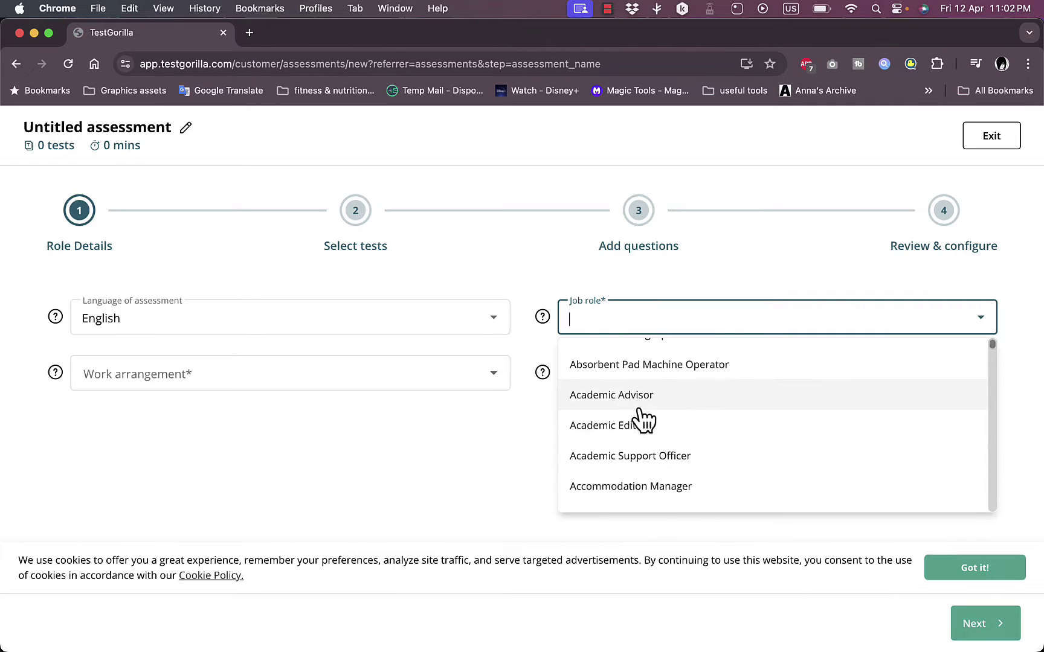
{"action": "left_click", "coordinate": [656, 425]}
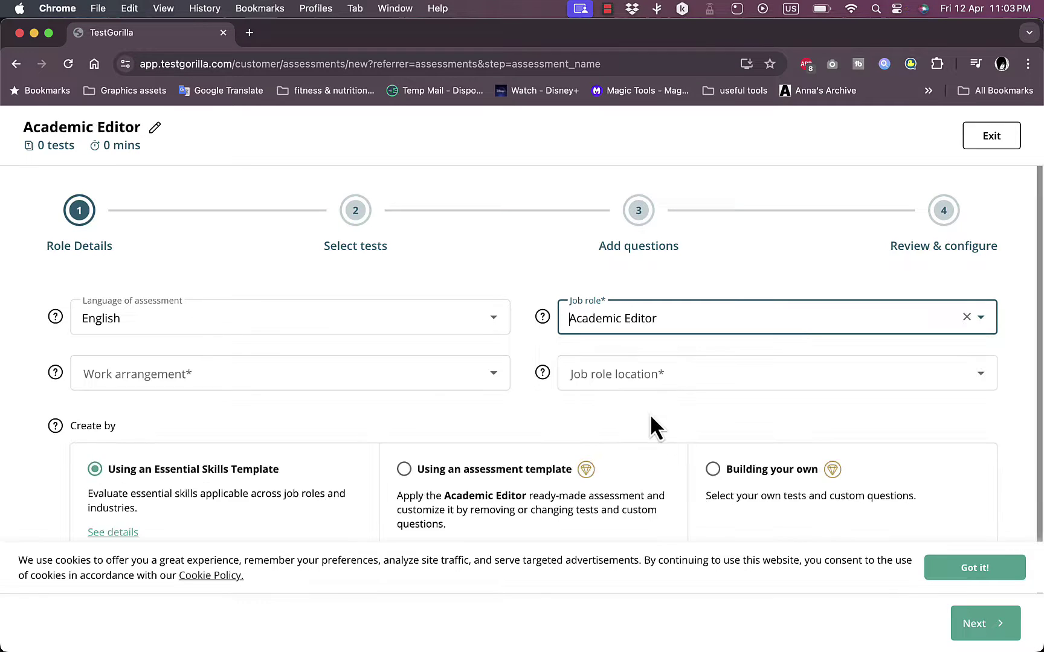
{"action": "scroll", "coordinate": [431, 394], "scroll_direction": "down", "scroll_amount": 1}
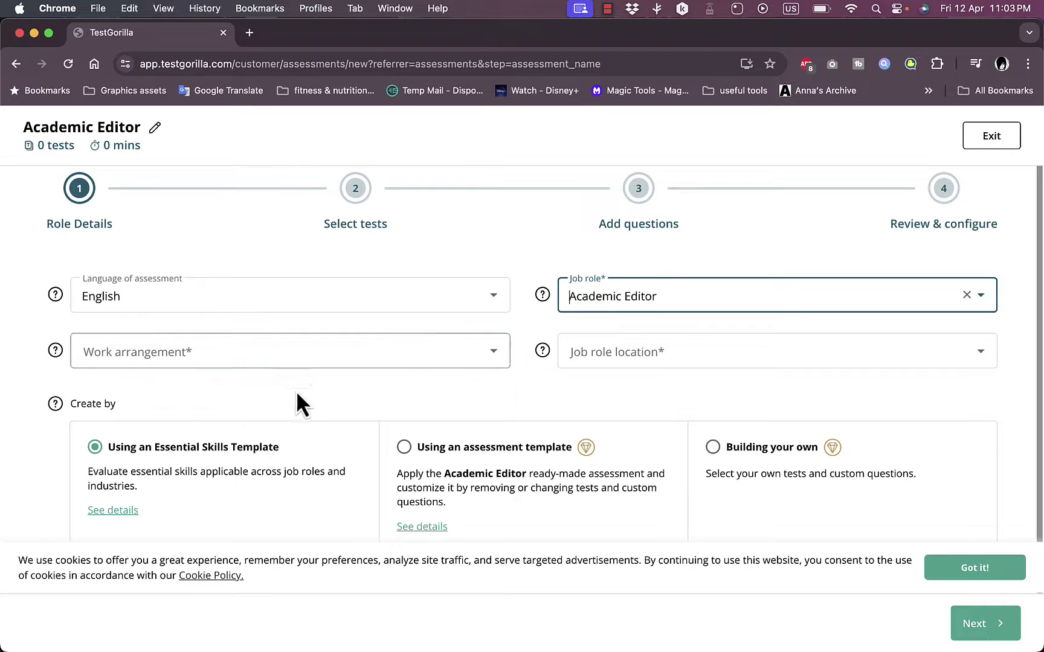
Step: Set work arrangement to Hybrid and job location to Worldwide, then proceed to test selection
{"action": "left_click", "coordinate": [268, 356]}
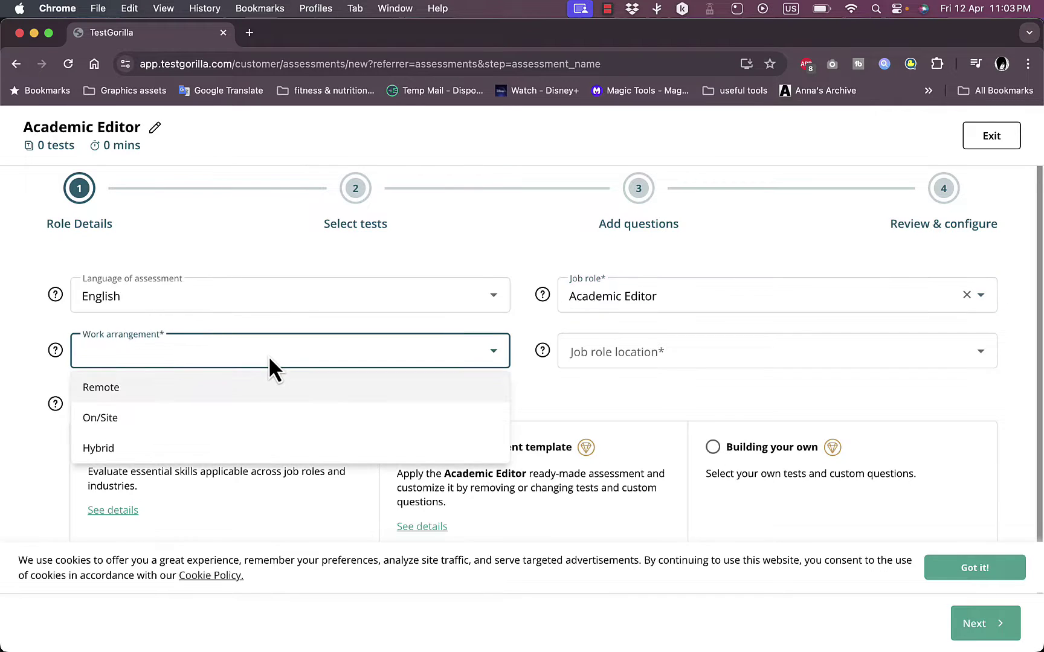
{"action": "left_click", "coordinate": [192, 453]}
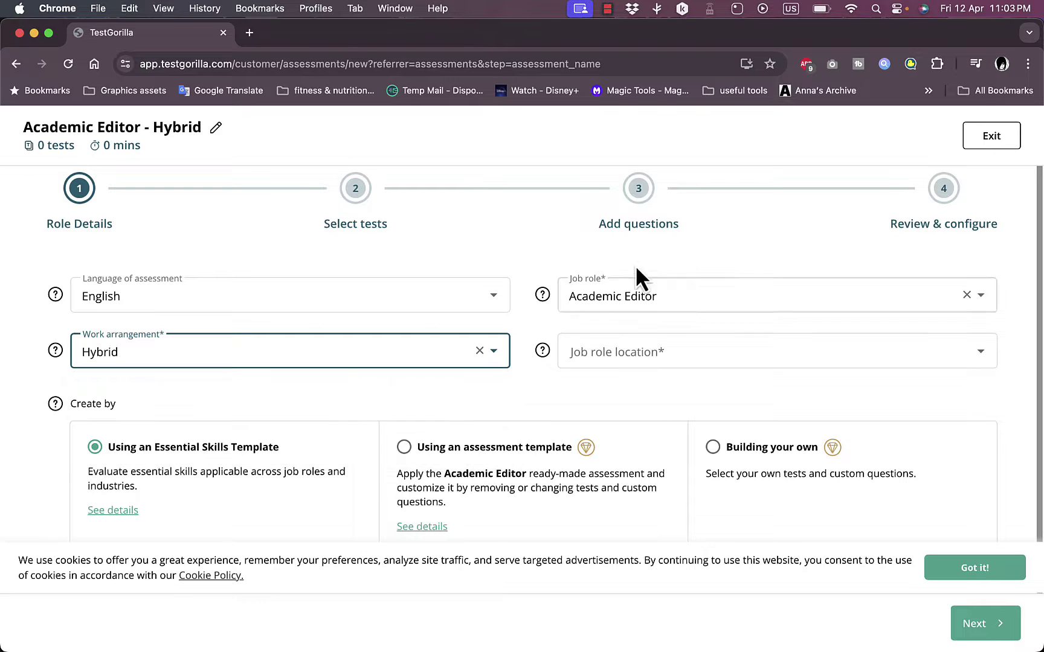
{"action": "left_click", "coordinate": [666, 363]}
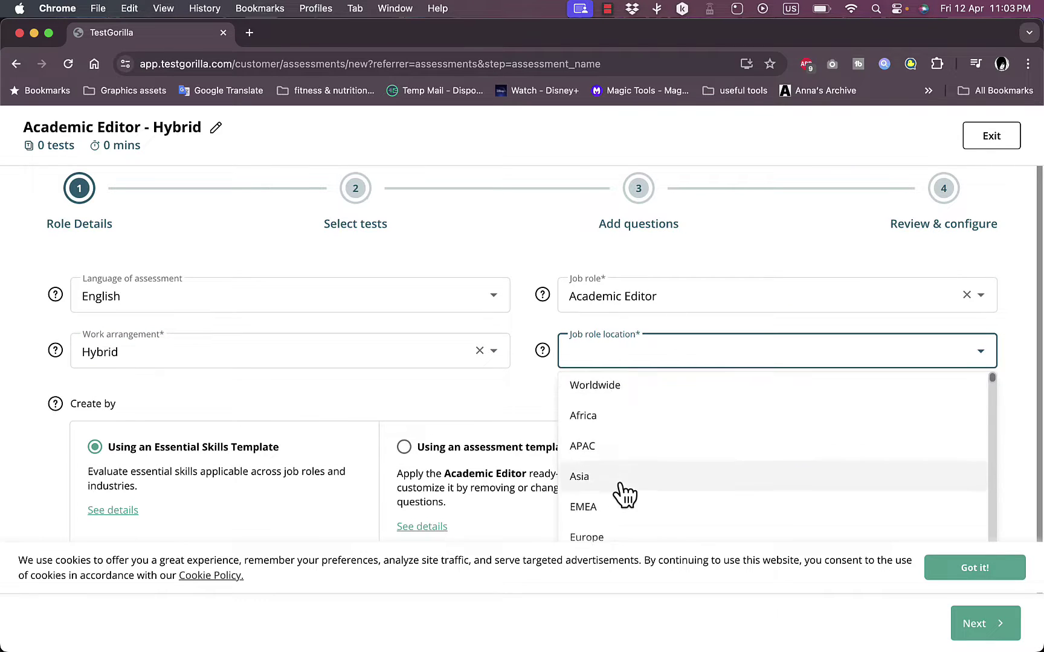
{"action": "scroll", "coordinate": [647, 510], "scroll_direction": "down", "scroll_amount": 3}
{"action": "scroll", "coordinate": [652, 447], "scroll_direction": "up", "scroll_amount": 3}
{"action": "left_click", "coordinate": [666, 406]}
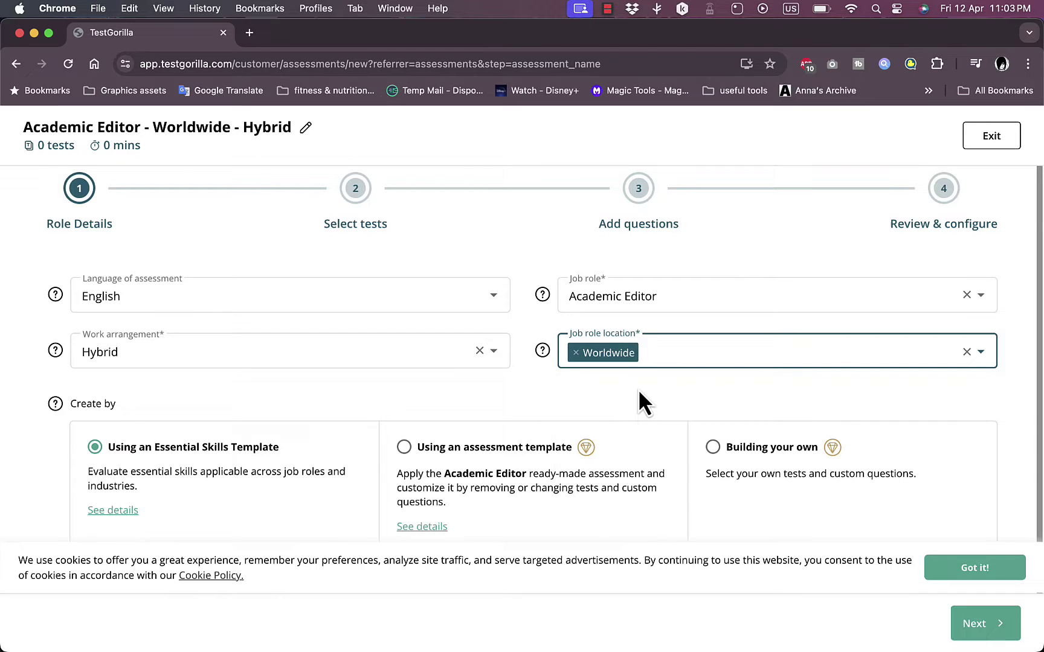
{"action": "left_click", "coordinate": [983, 627]}
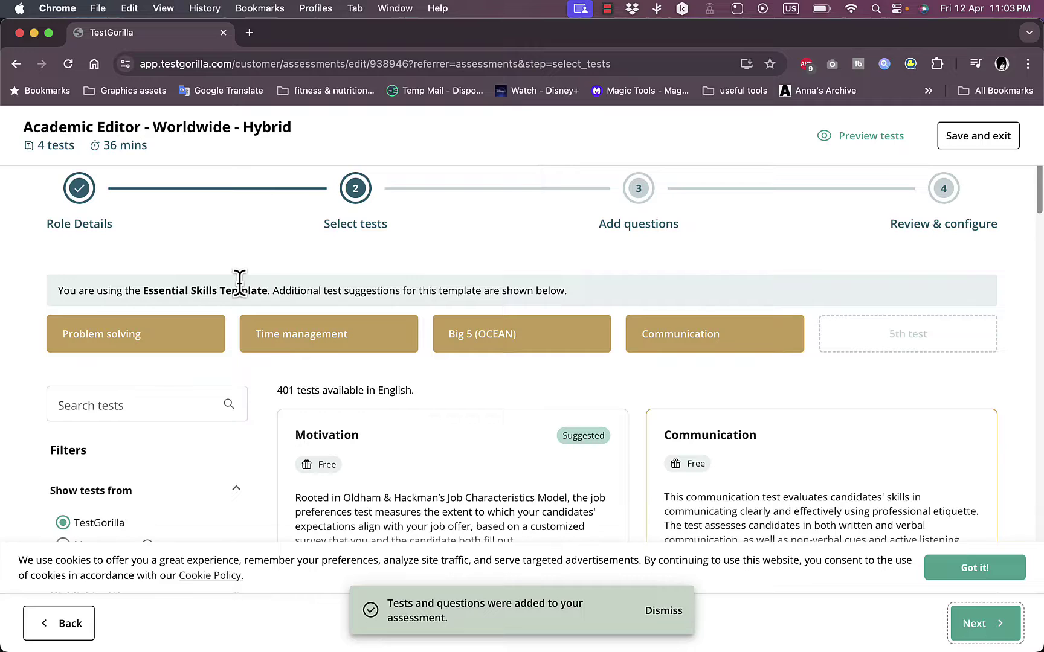
Step: Review the loaded template tests: Problem solving, Time management, Big 5 (OCEAN) and Communication
{"action": "mouse_move", "coordinate": [139, 350]}
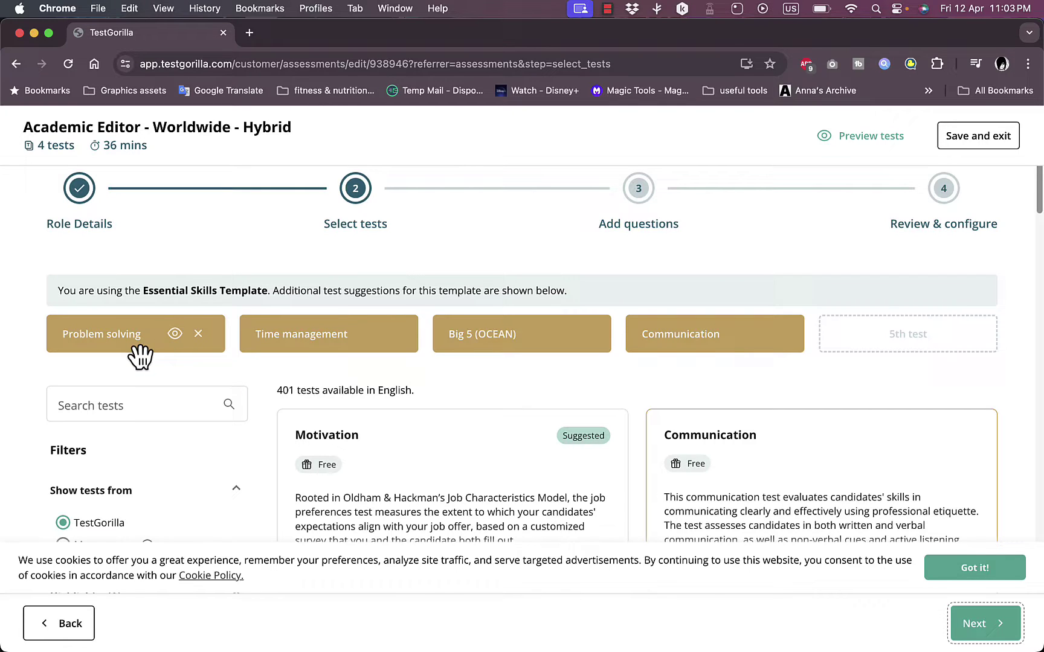
{"action": "mouse_move", "coordinate": [477, 344]}
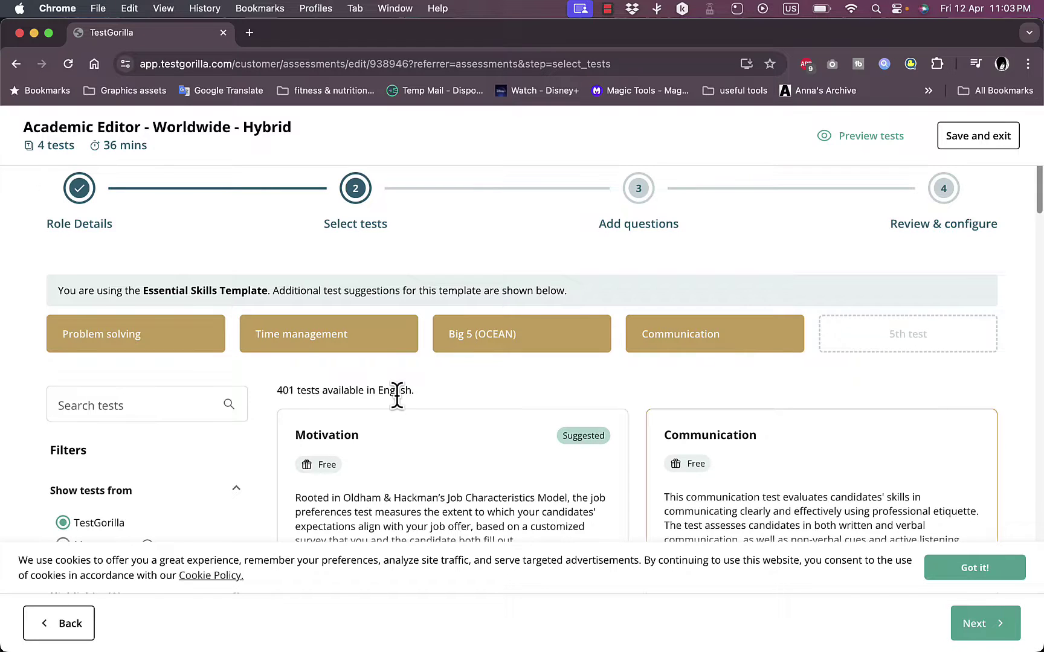
{"action": "scroll", "coordinate": [397, 393], "scroll_direction": "down", "scroll_amount": 2}
{"action": "mouse_move", "coordinate": [205, 274]}
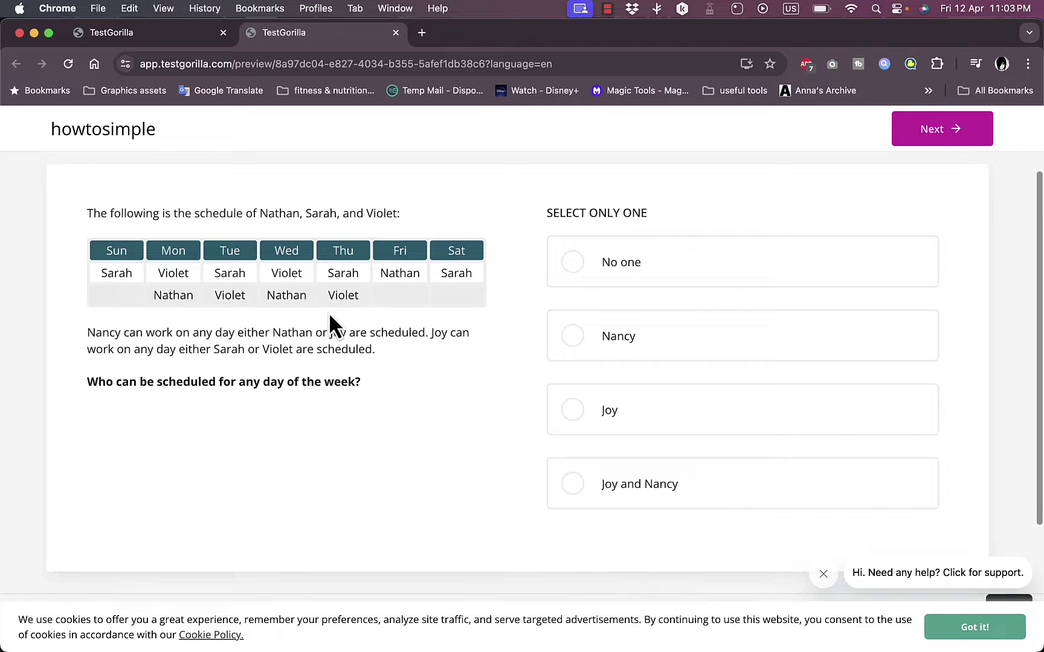
{"action": "scroll", "coordinate": [328, 312], "scroll_direction": "down", "scroll_amount": 3}
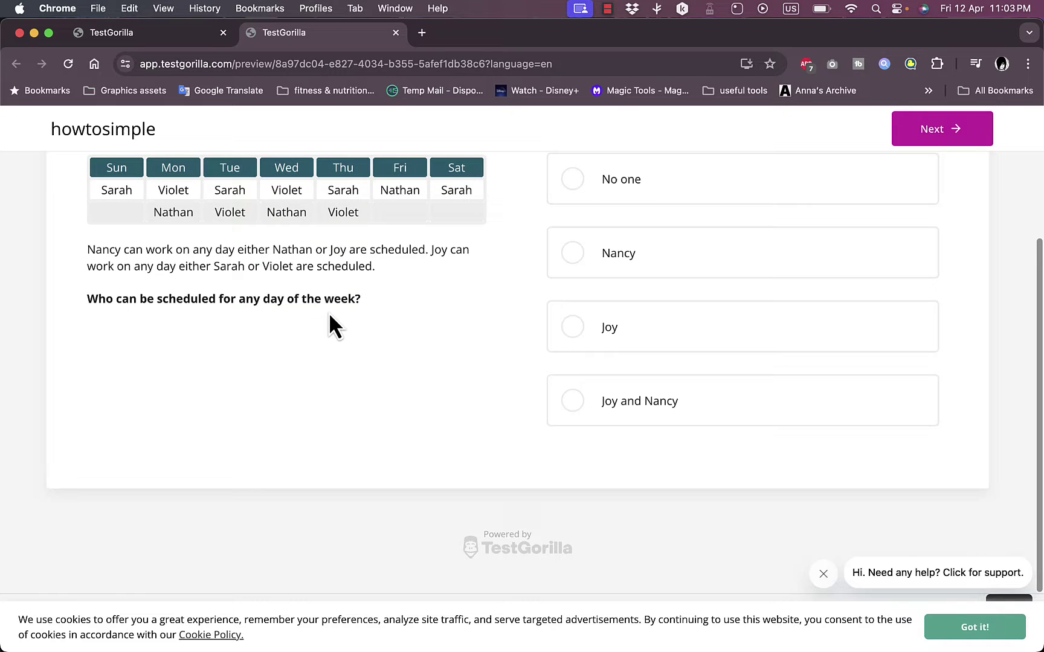
{"action": "scroll", "coordinate": [329, 314], "scroll_direction": "up", "scroll_amount": 4}
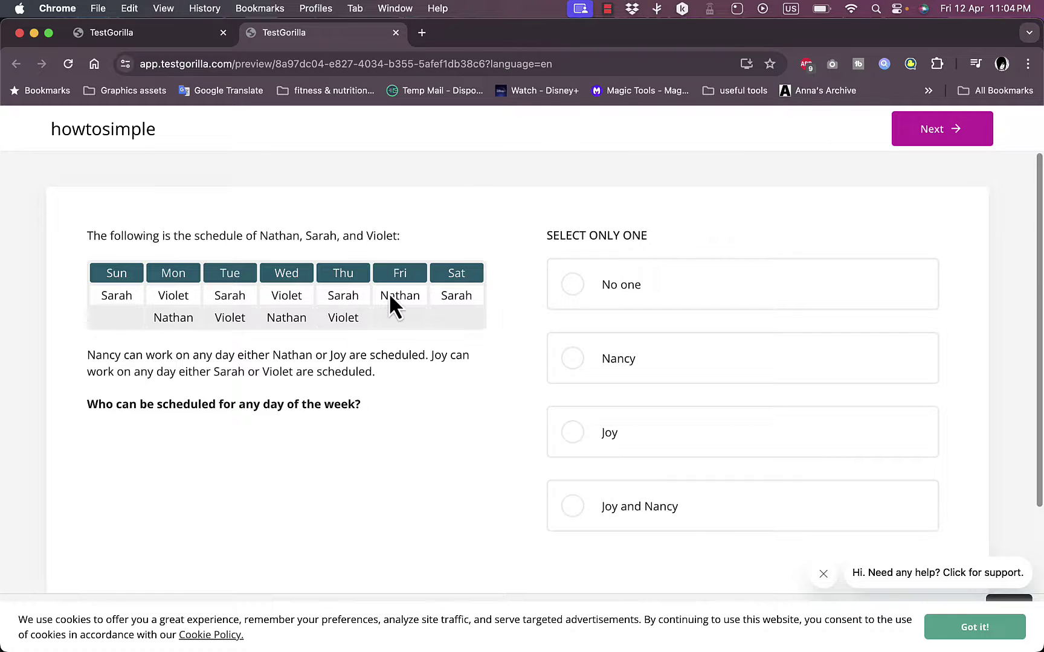
{"action": "left_click", "coordinate": [579, 287]}
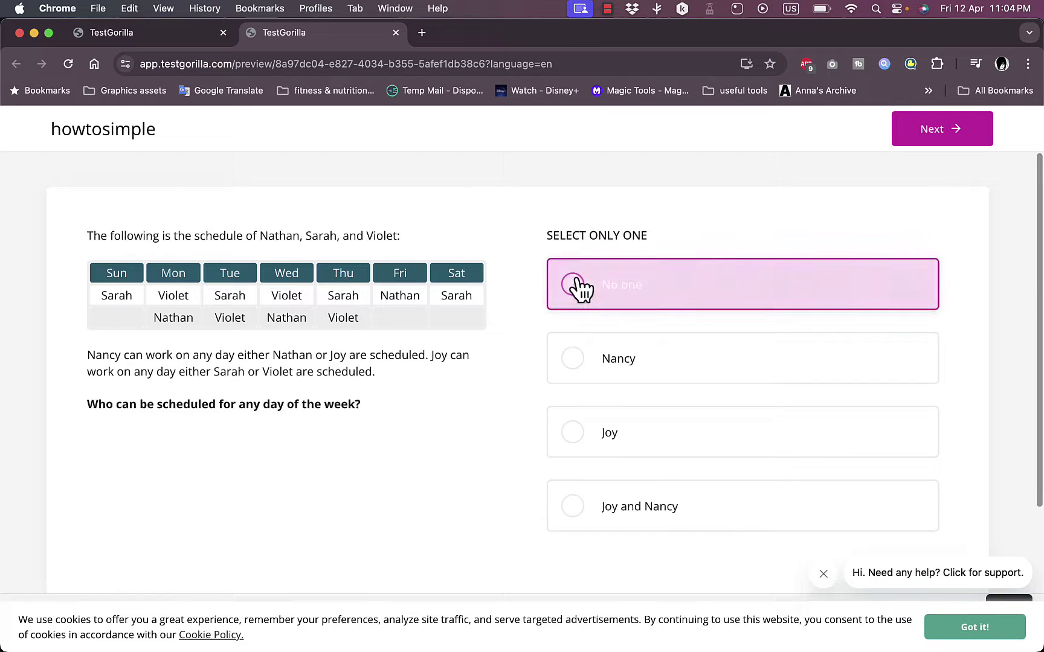
{"action": "left_click", "coordinate": [955, 142]}
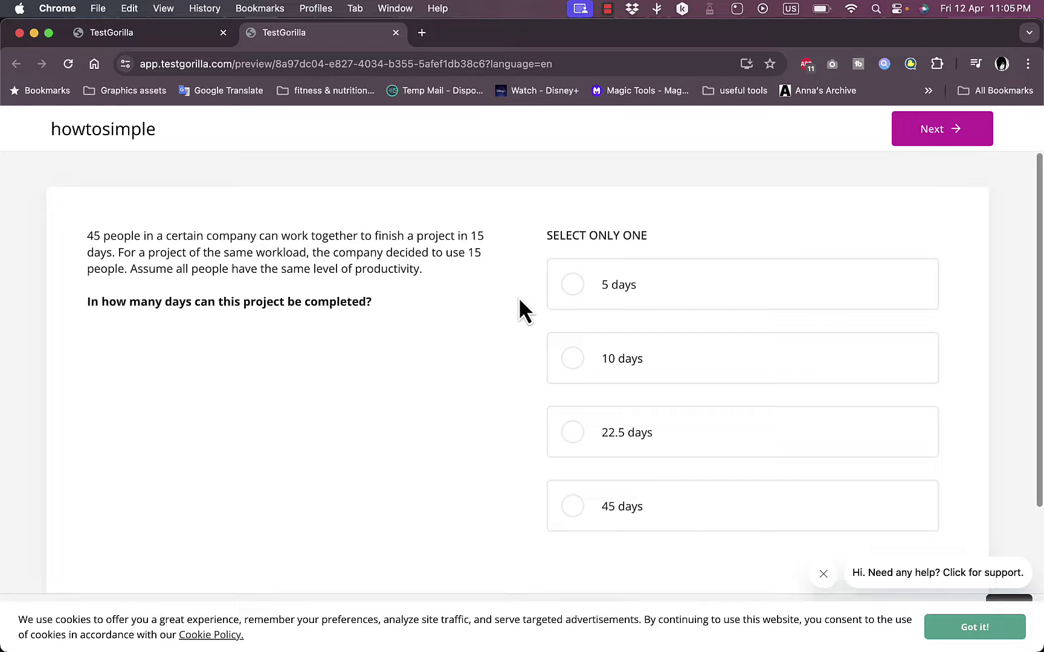
{"action": "scroll", "coordinate": [519, 297], "scroll_direction": "down", "scroll_amount": 3}
{"action": "scroll", "coordinate": [519, 297], "scroll_direction": "up", "scroll_amount": 3}
{"action": "left_click", "coordinate": [397, 36]}
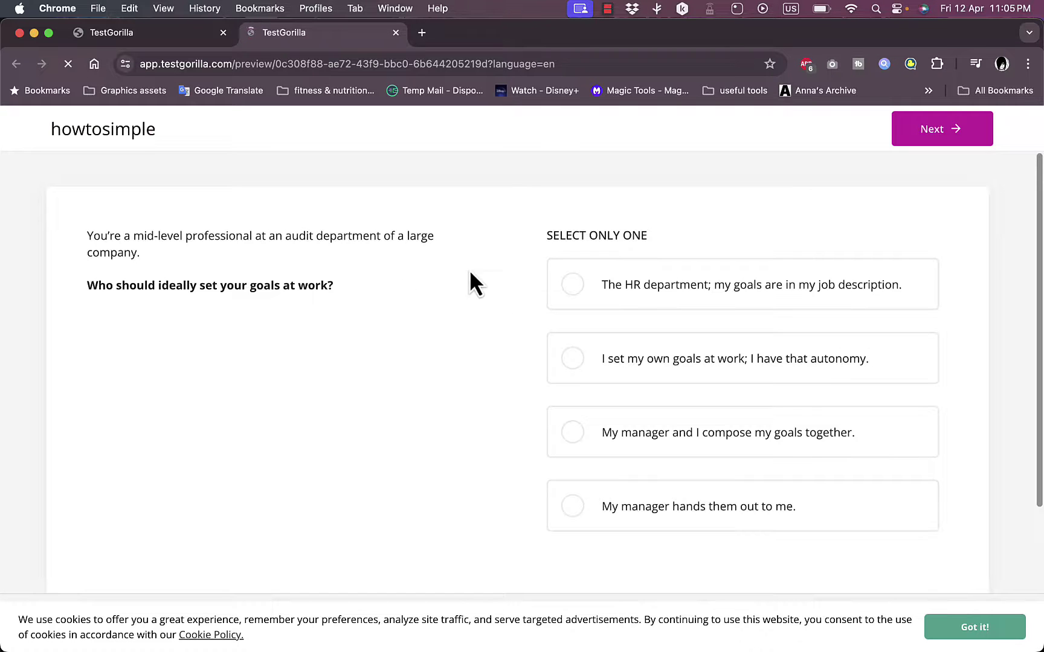
{"action": "left_click", "coordinate": [395, 32]}
{"action": "scroll", "coordinate": [197, 411], "scroll_direction": "down", "scroll_amount": 3}
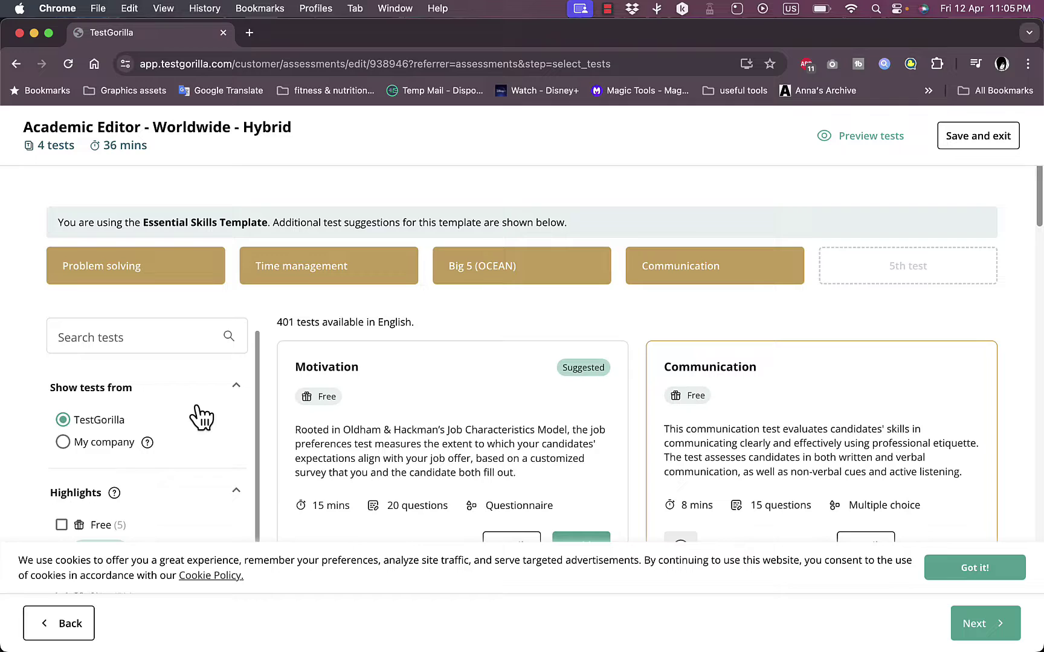
{"action": "scroll", "coordinate": [200, 419], "scroll_direction": "up", "scroll_amount": 2}
{"action": "scroll", "coordinate": [203, 417], "scroll_direction": "down", "scroll_amount": 2}
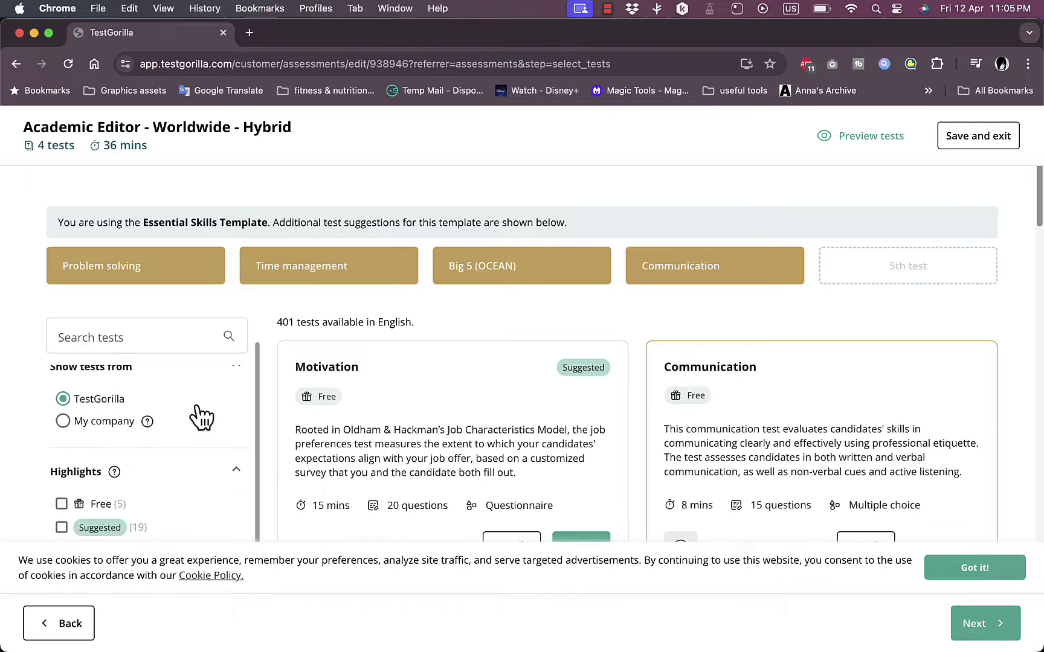
{"action": "scroll", "coordinate": [201, 416], "scroll_direction": "up", "scroll_amount": 1}
{"action": "scroll", "coordinate": [199, 416], "scroll_direction": "down", "scroll_amount": 1}
{"action": "mouse_move", "coordinate": [147, 422]}
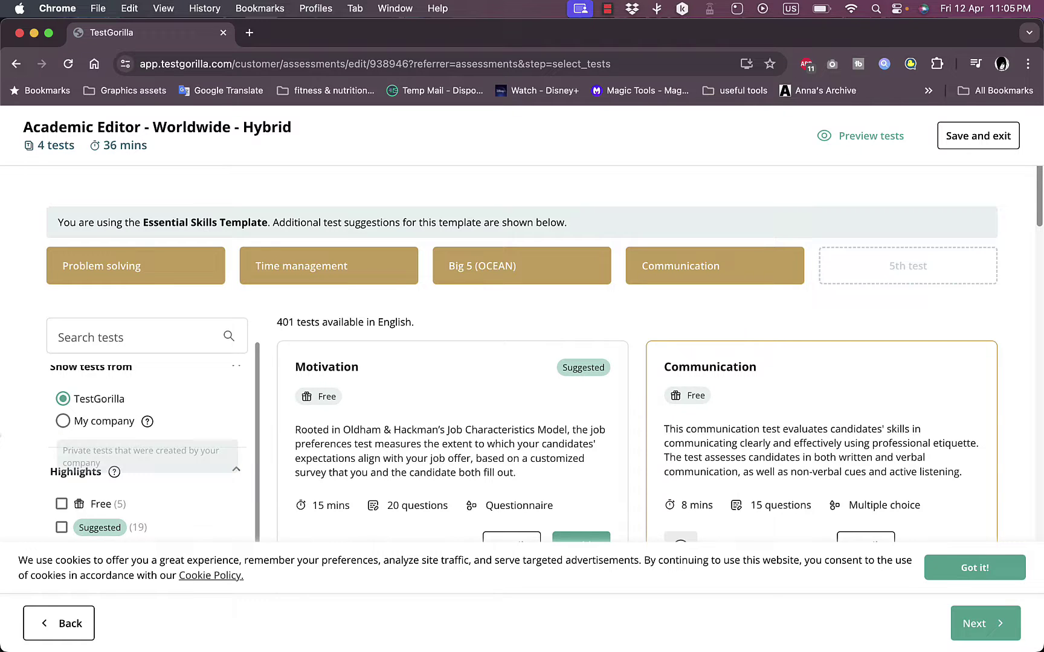
{"action": "scroll", "coordinate": [33, 423], "scroll_direction": "down", "scroll_amount": 3}
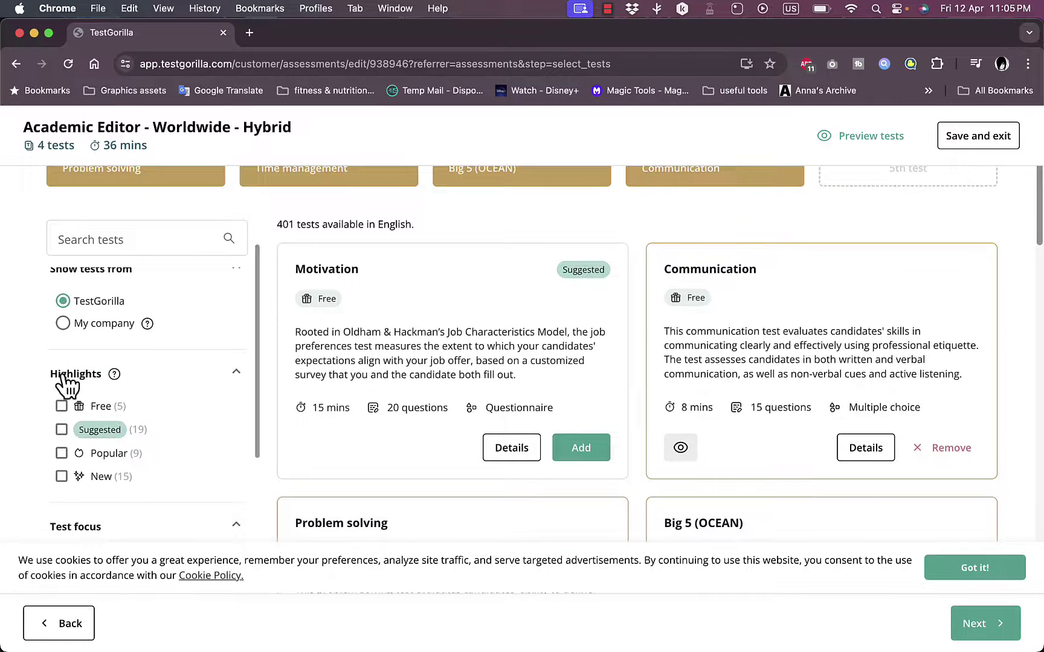
{"action": "scroll", "coordinate": [64, 395], "scroll_direction": "down", "scroll_amount": 5}
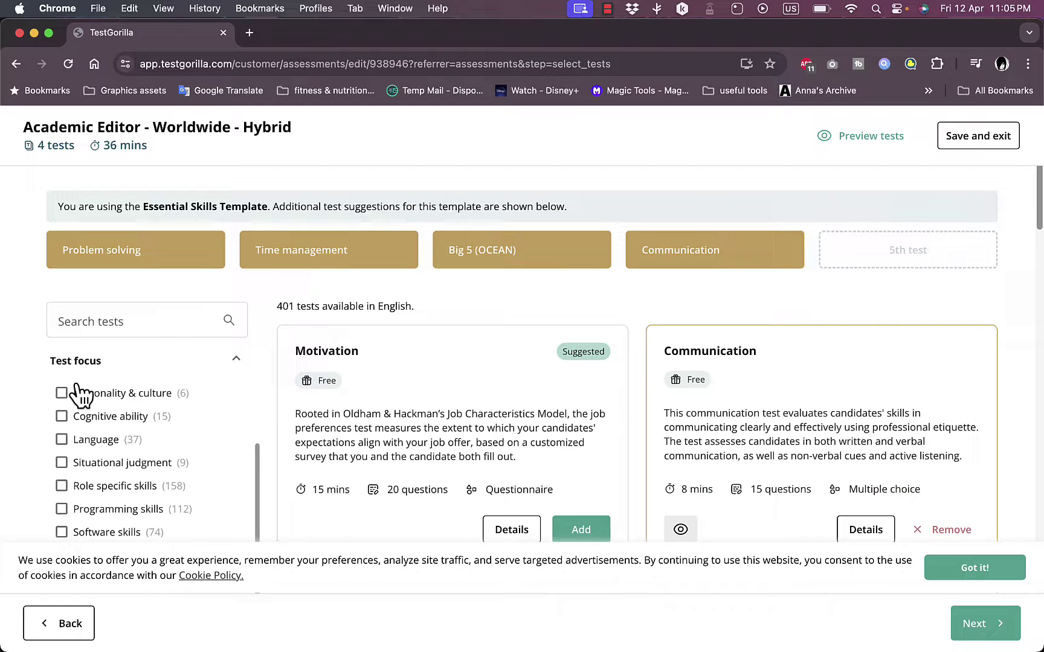
{"action": "scroll", "coordinate": [82, 396], "scroll_direction": "down", "scroll_amount": 2}
{"action": "scroll", "coordinate": [84, 397], "scroll_direction": "down", "scroll_amount": 3}
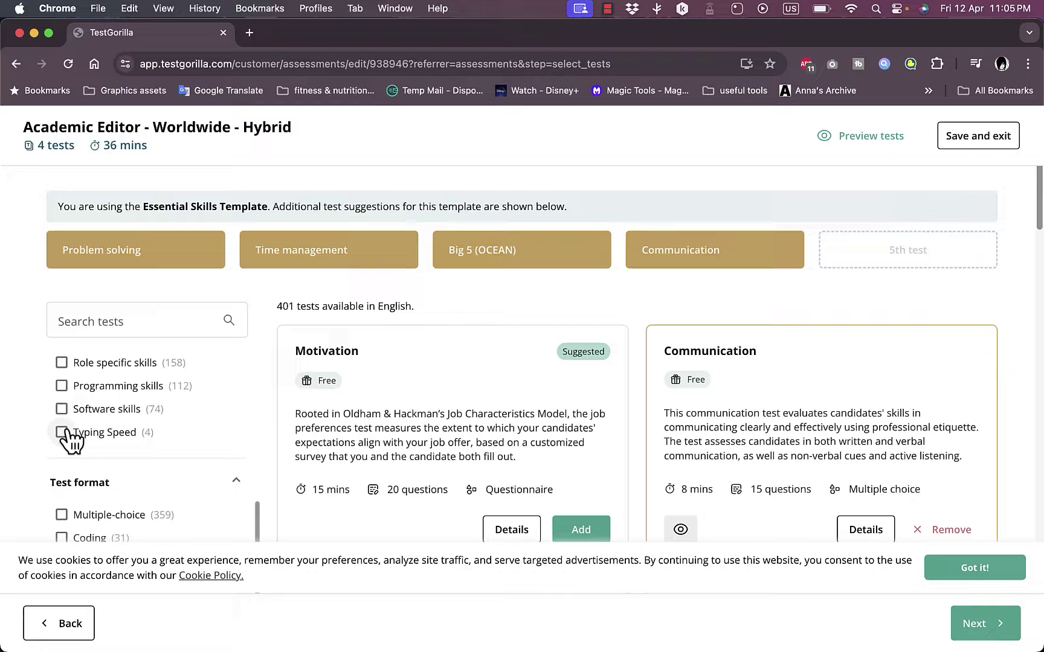
{"action": "scroll", "coordinate": [95, 433], "scroll_direction": "down", "scroll_amount": 1}
{"action": "scroll", "coordinate": [97, 432], "scroll_direction": "down", "scroll_amount": 10}
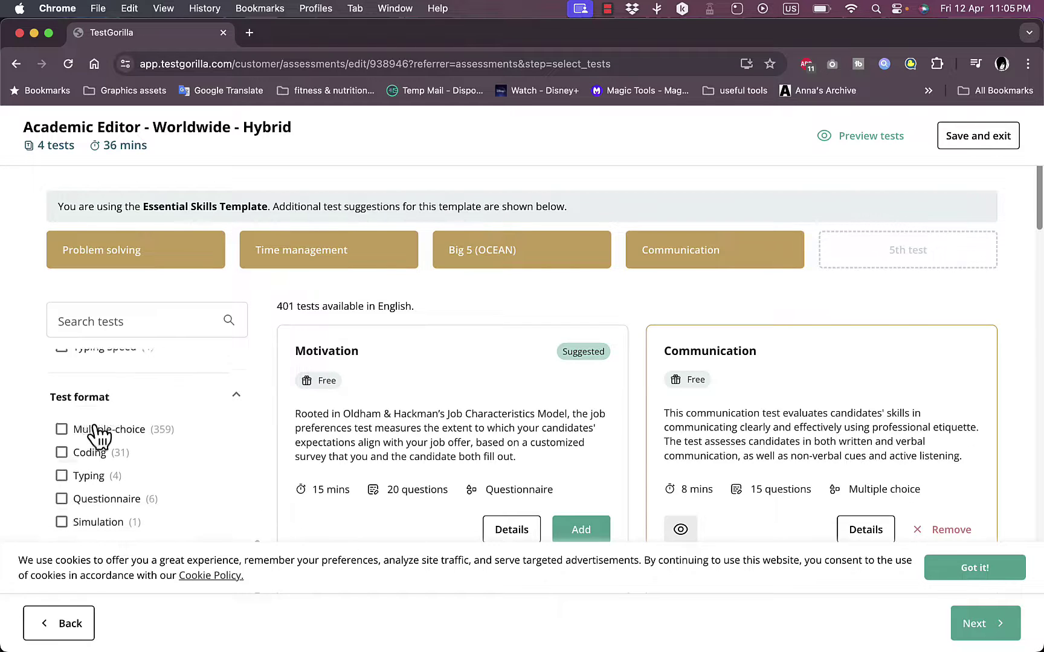
{"action": "scroll", "coordinate": [98, 432], "scroll_direction": "down", "scroll_amount": 2}
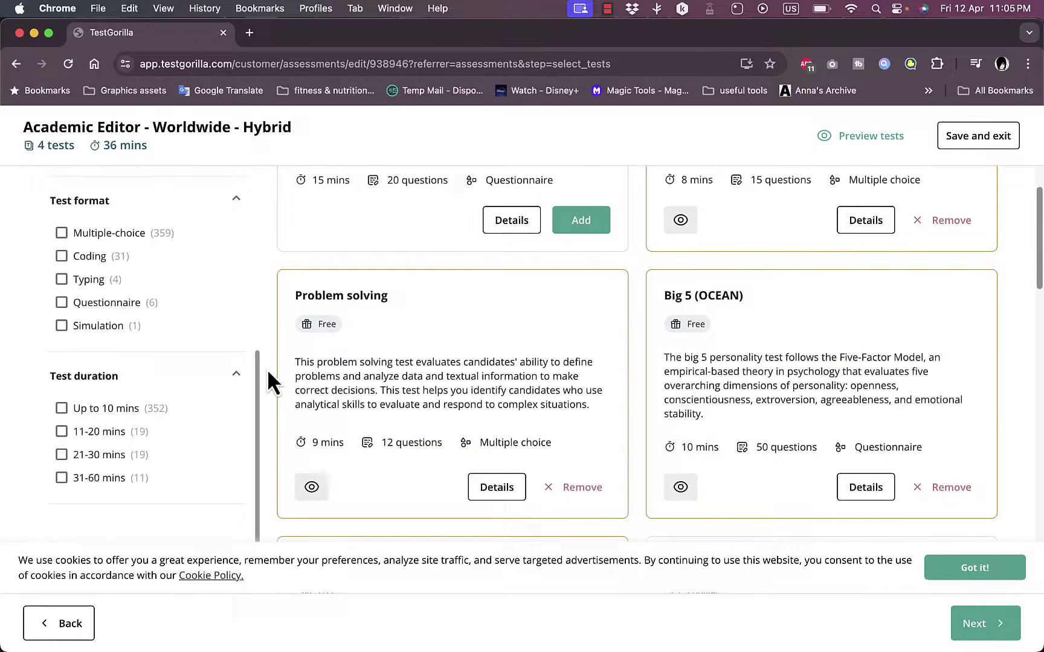
{"action": "scroll", "coordinate": [486, 311], "scroll_direction": "up", "scroll_amount": 5}
{"action": "scroll", "coordinate": [483, 308], "scroll_direction": "up", "scroll_amount": 1}
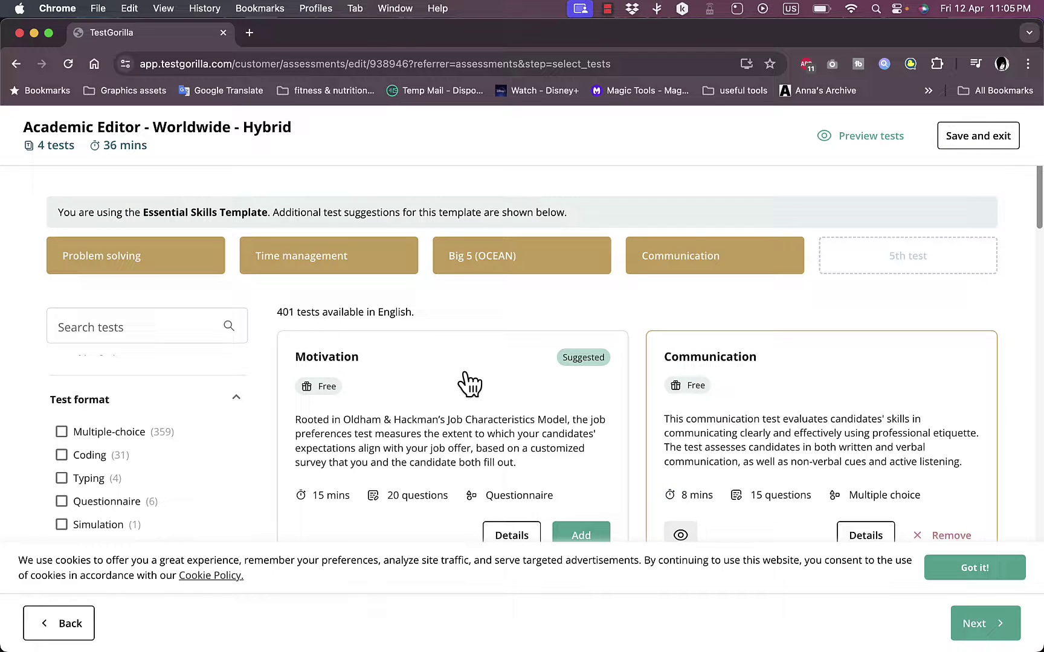
{"action": "scroll", "coordinate": [468, 382], "scroll_direction": "down", "scroll_amount": 2}
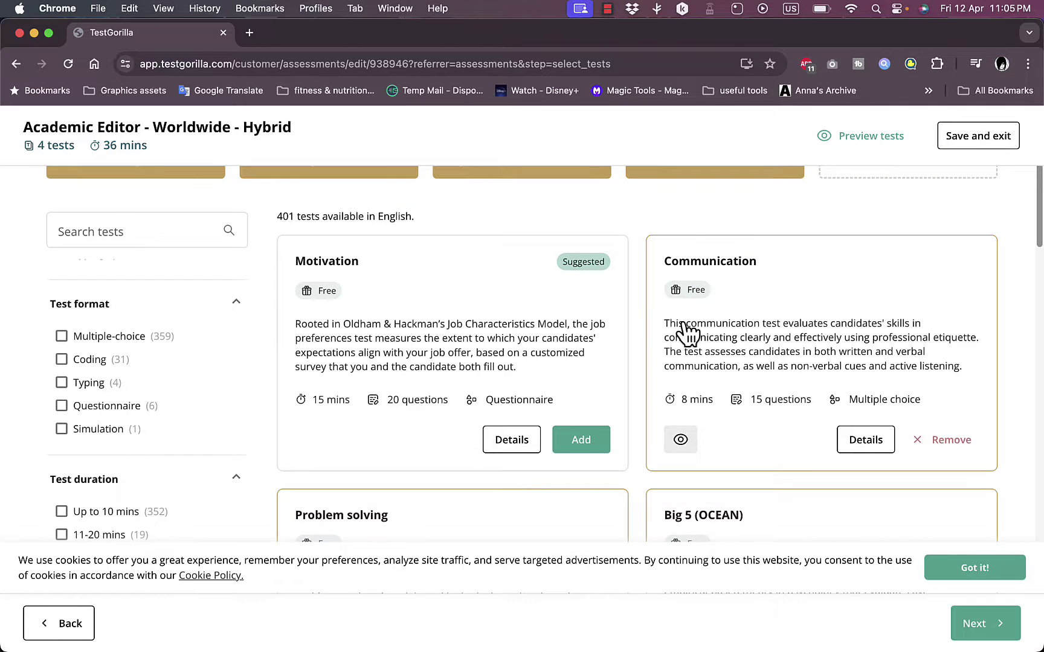
{"action": "scroll", "coordinate": [688, 334], "scroll_direction": "down", "scroll_amount": 4}
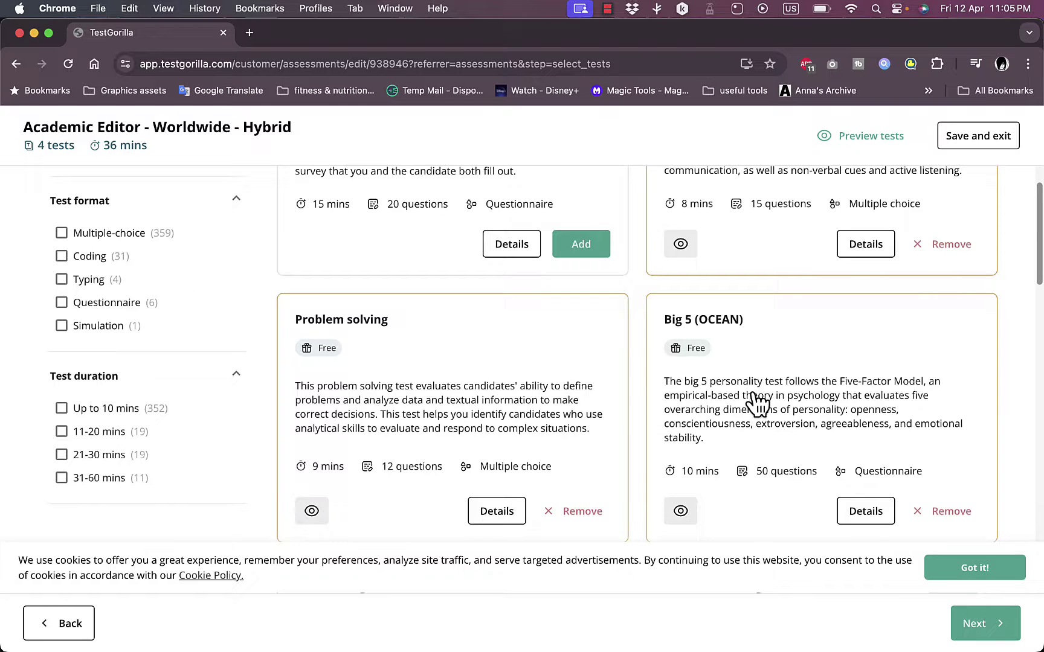
{"action": "scroll", "coordinate": [544, 399], "scroll_direction": "down", "scroll_amount": 4}
{"action": "scroll", "coordinate": [547, 401], "scroll_direction": "down", "scroll_amount": 9}
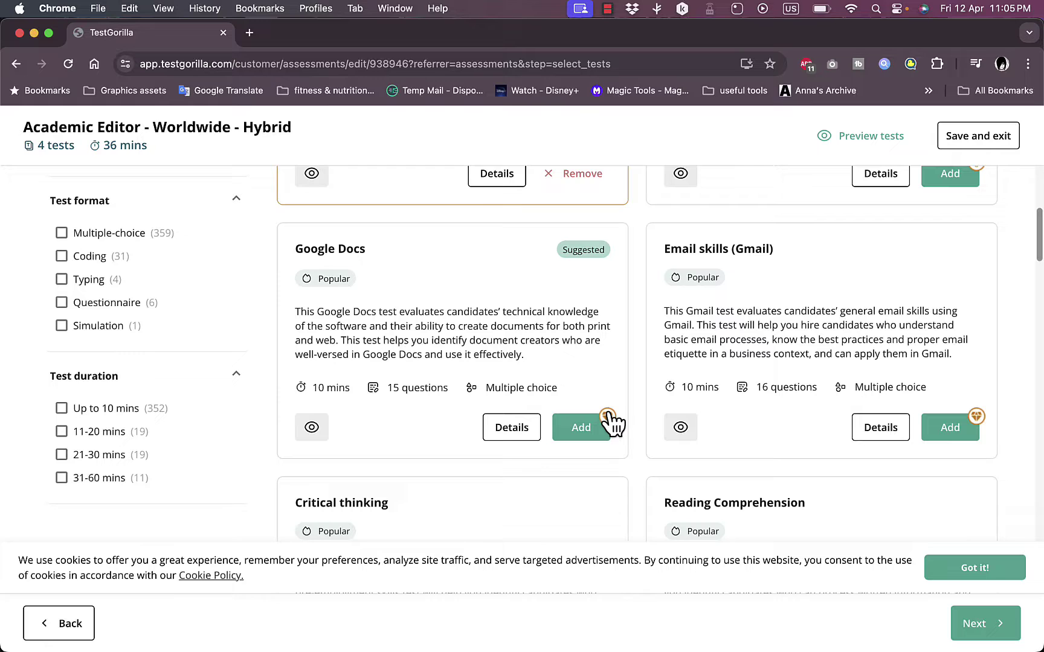
{"action": "left_click", "coordinate": [607, 427]}
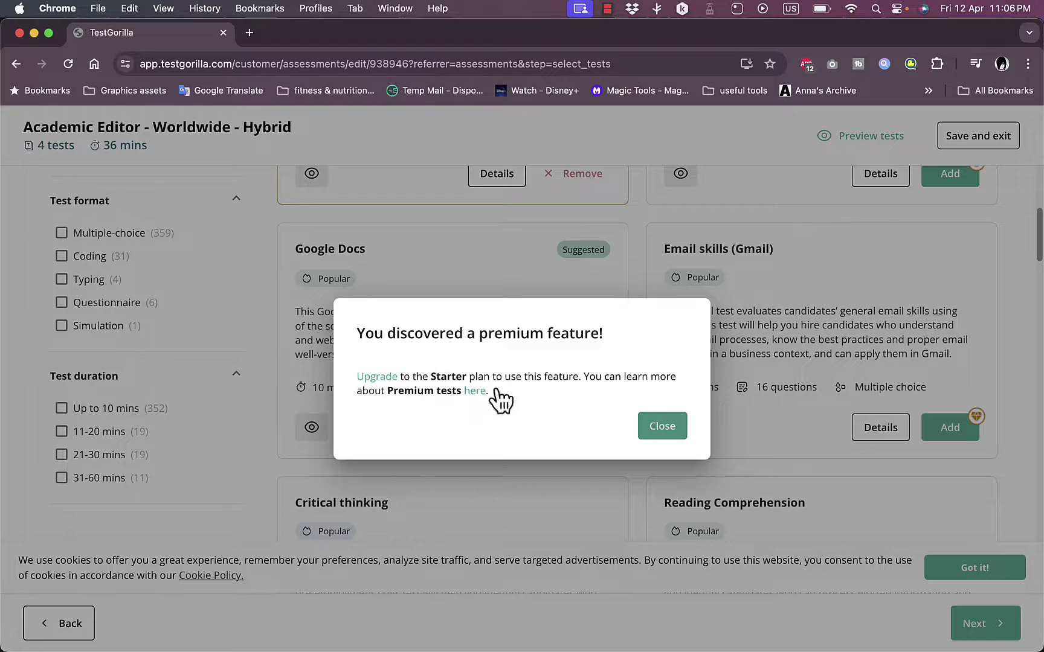
{"action": "left_click", "coordinate": [669, 436]}
{"action": "scroll", "coordinate": [672, 447], "scroll_direction": "down", "scroll_amount": 20}
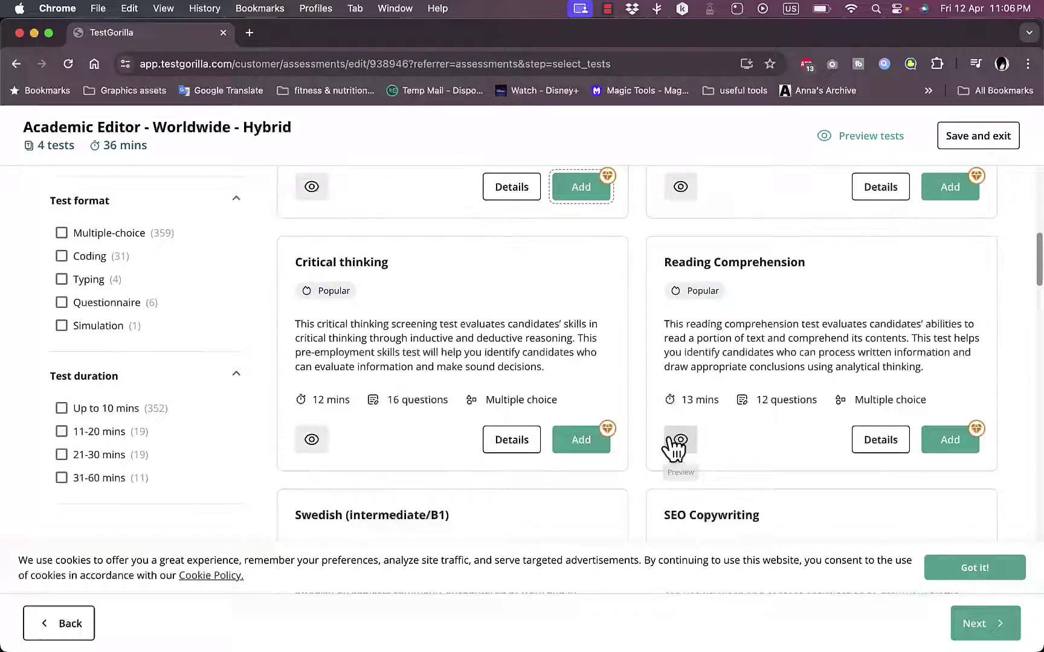
{"action": "scroll", "coordinate": [673, 447], "scroll_direction": "up", "scroll_amount": 20}
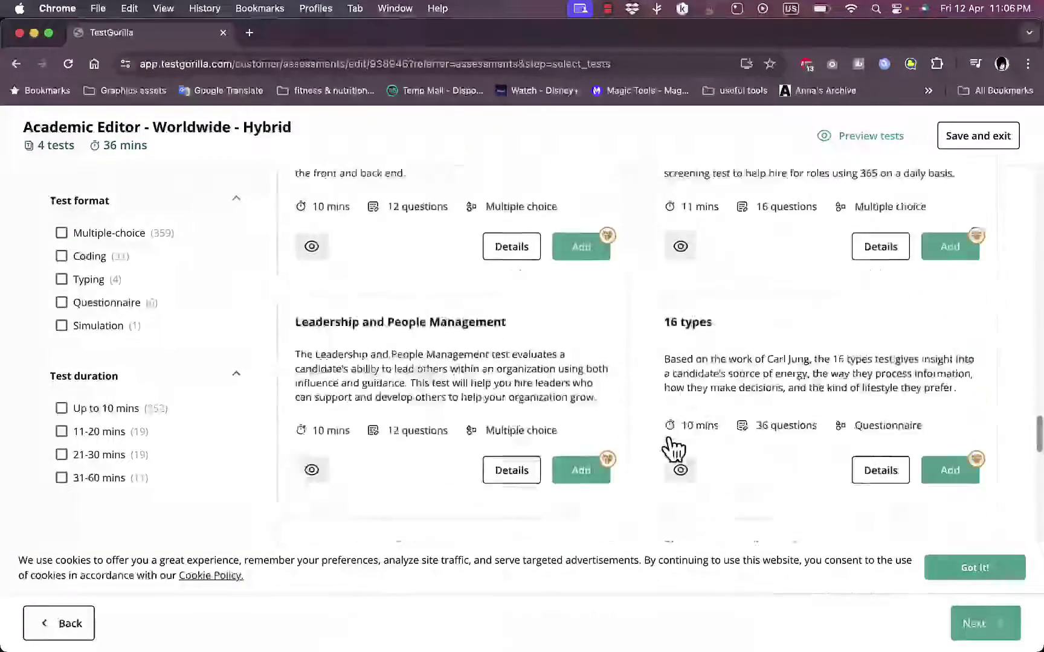
{"action": "scroll", "coordinate": [672, 447], "scroll_direction": "up", "scroll_amount": 10}
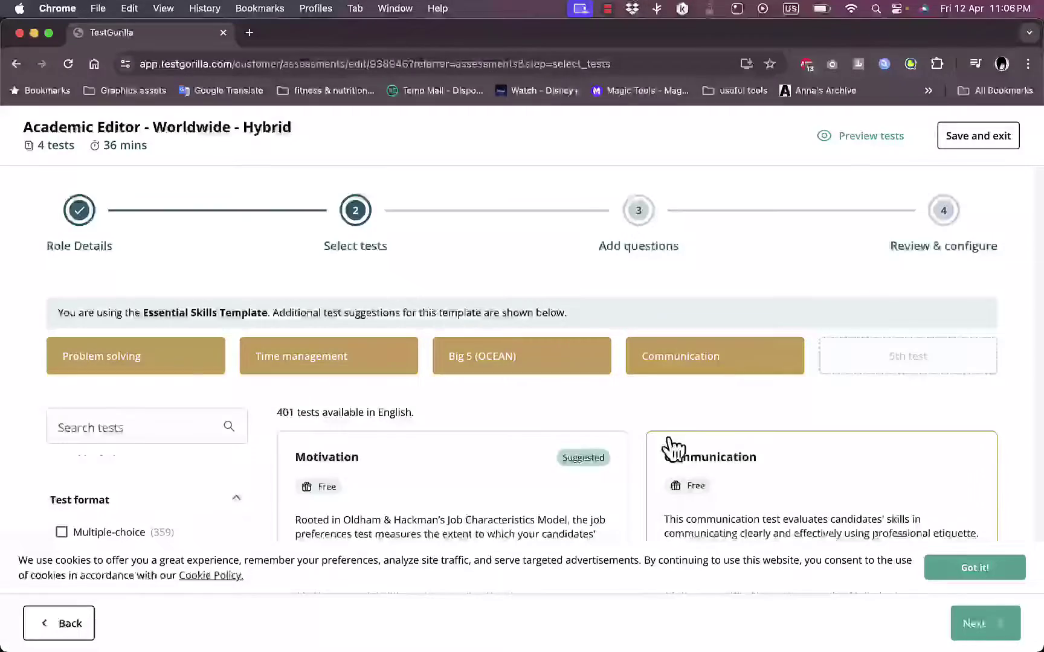
Step: Preview the selected tests' sample questions, then save and exit the assessment
{"action": "left_click", "coordinate": [861, 134]}
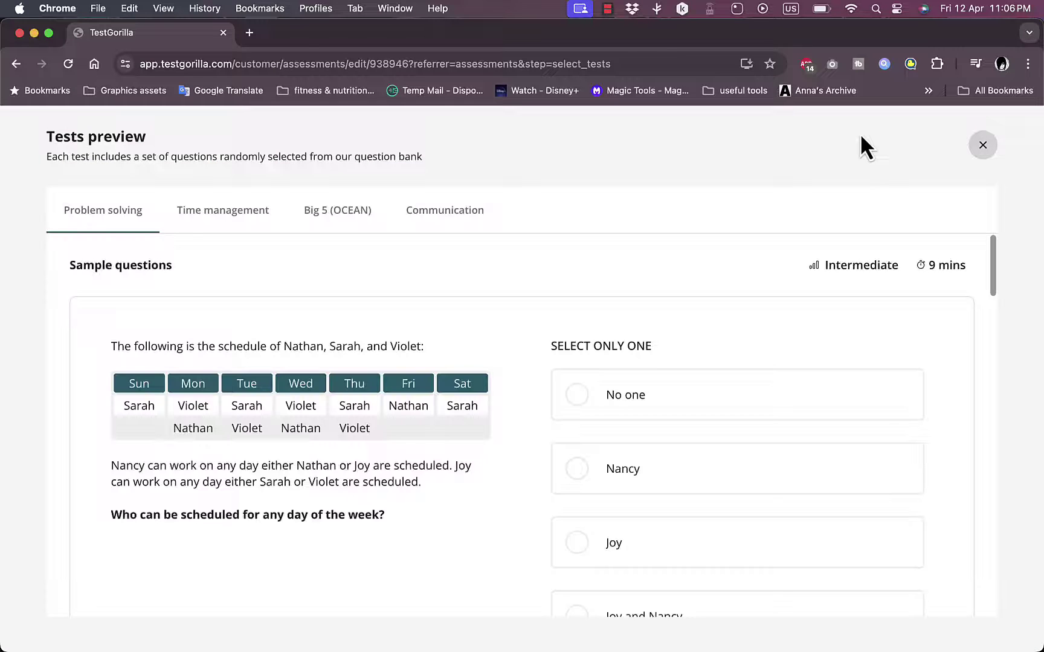
{"action": "left_click", "coordinate": [983, 146]}
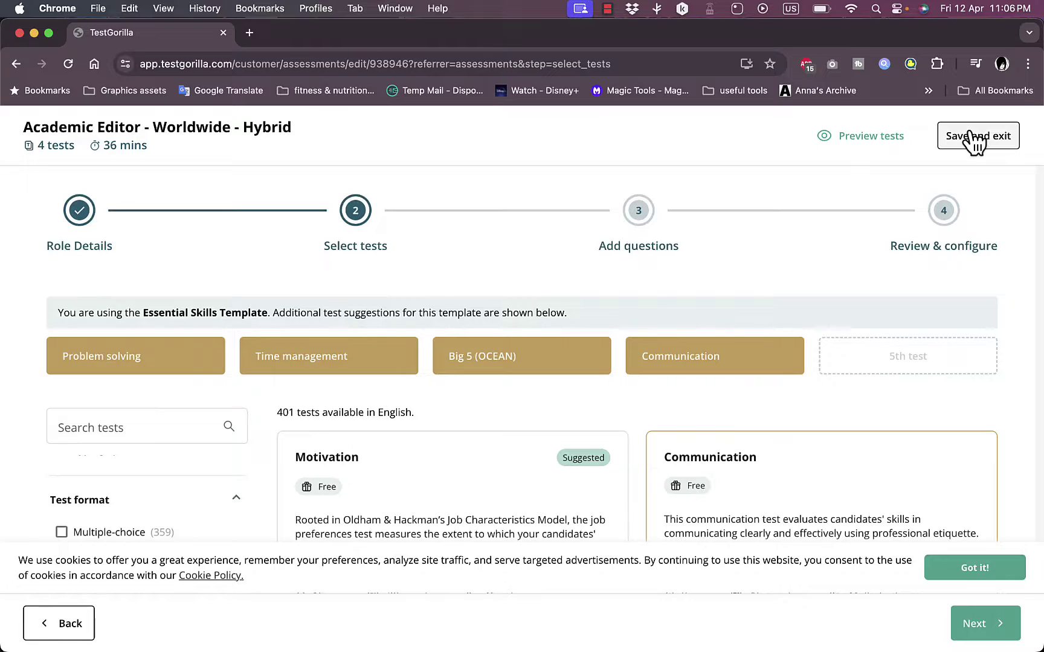
{"action": "left_click", "coordinate": [970, 137]}
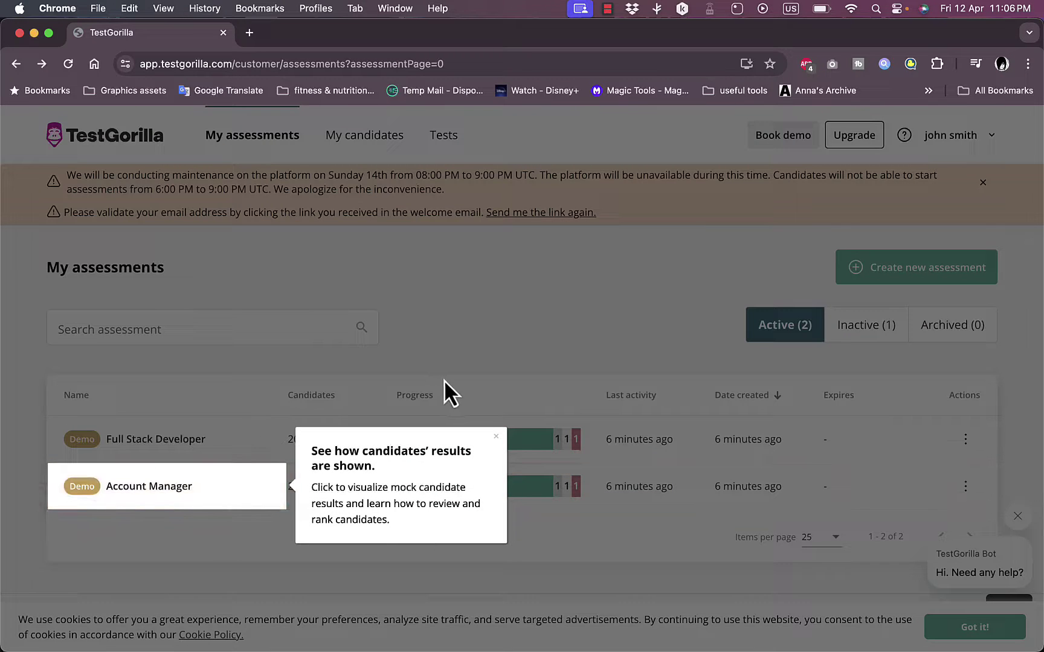
Step: Open the Account Manager demo assessment, finish its tour, and scroll through candidates' scores
{"action": "left_click", "coordinate": [186, 488]}
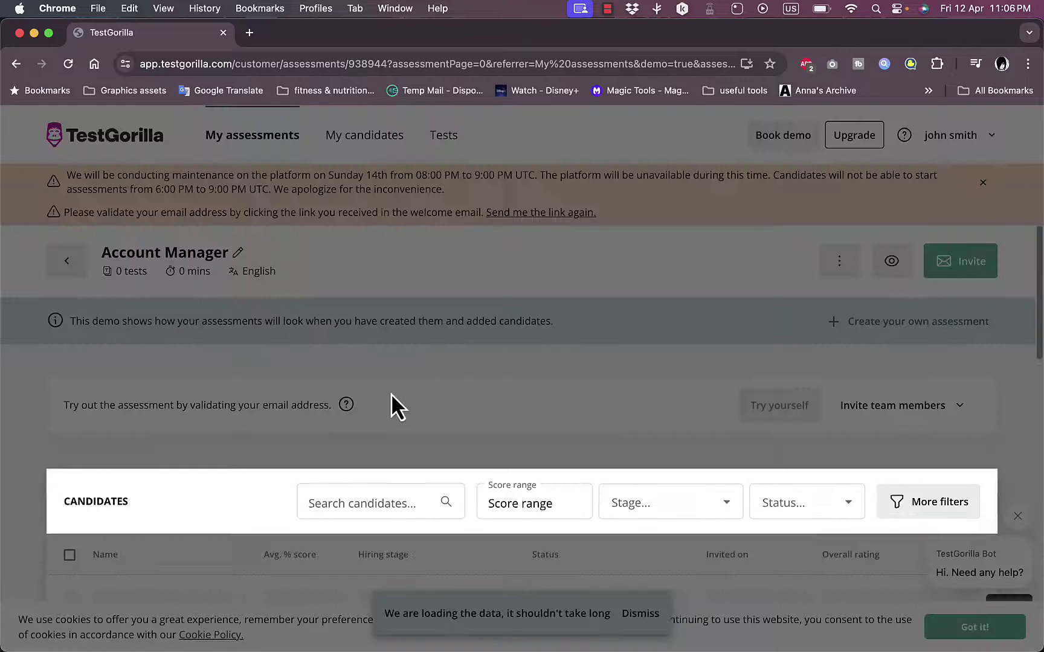
{"action": "left_click", "coordinate": [215, 424]}
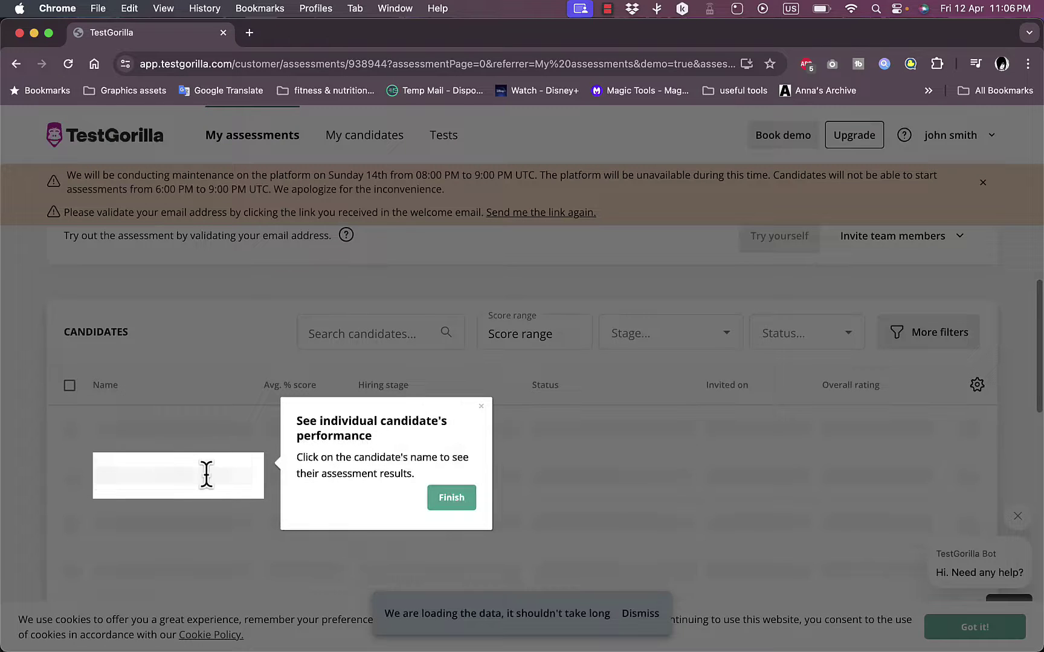
{"action": "left_click", "coordinate": [464, 502]}
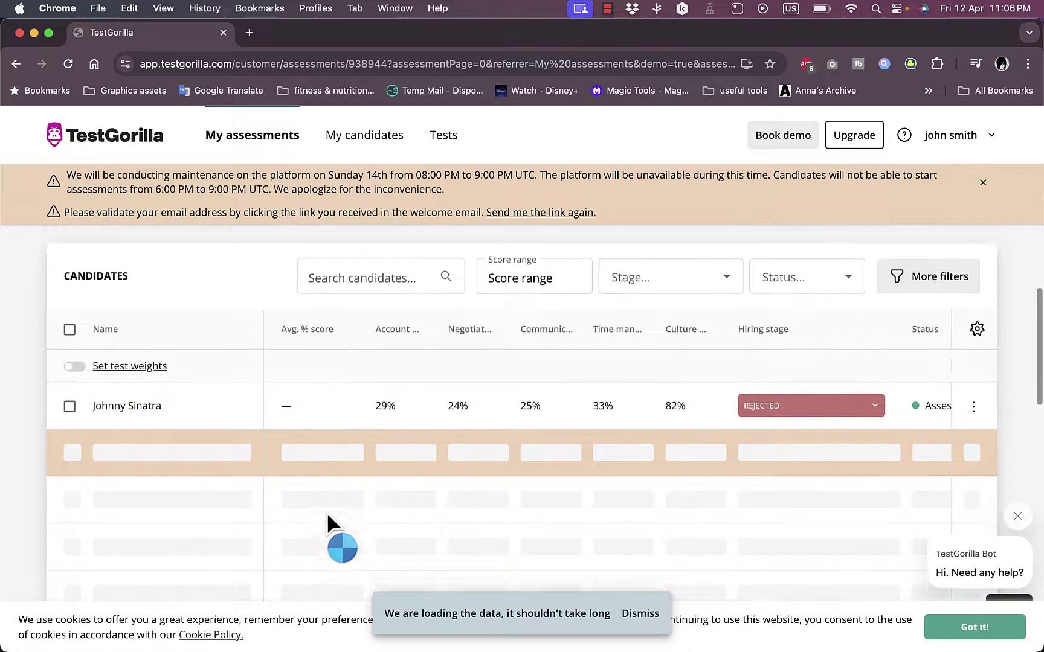
{"action": "scroll", "coordinate": [327, 512], "scroll_direction": "down", "scroll_amount": 3}
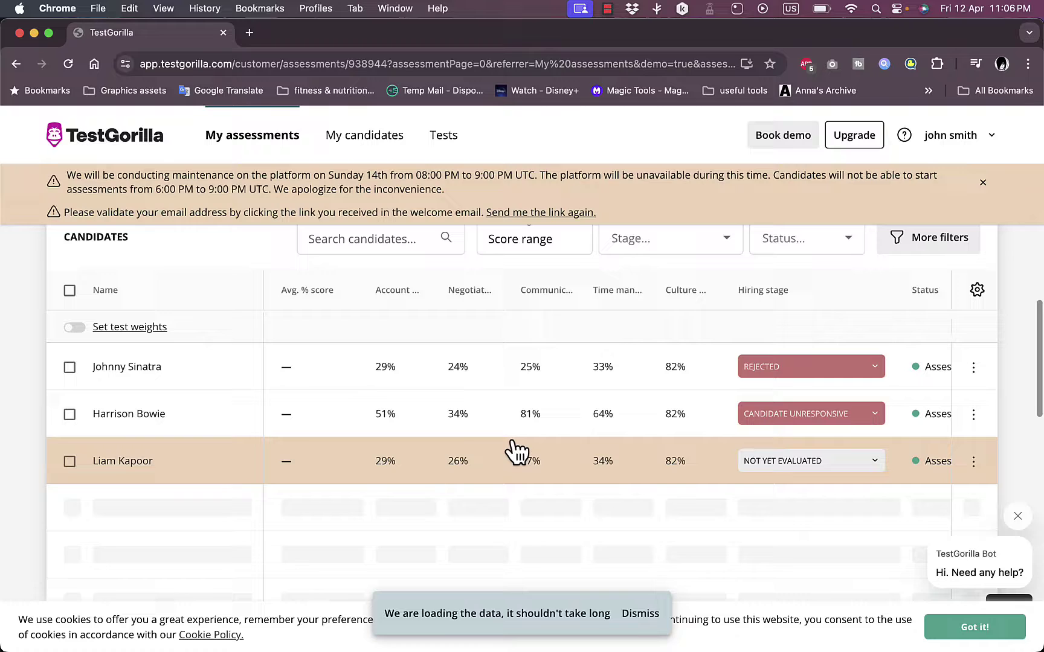
{"action": "scroll", "coordinate": [517, 450], "scroll_direction": "down", "scroll_amount": 2}
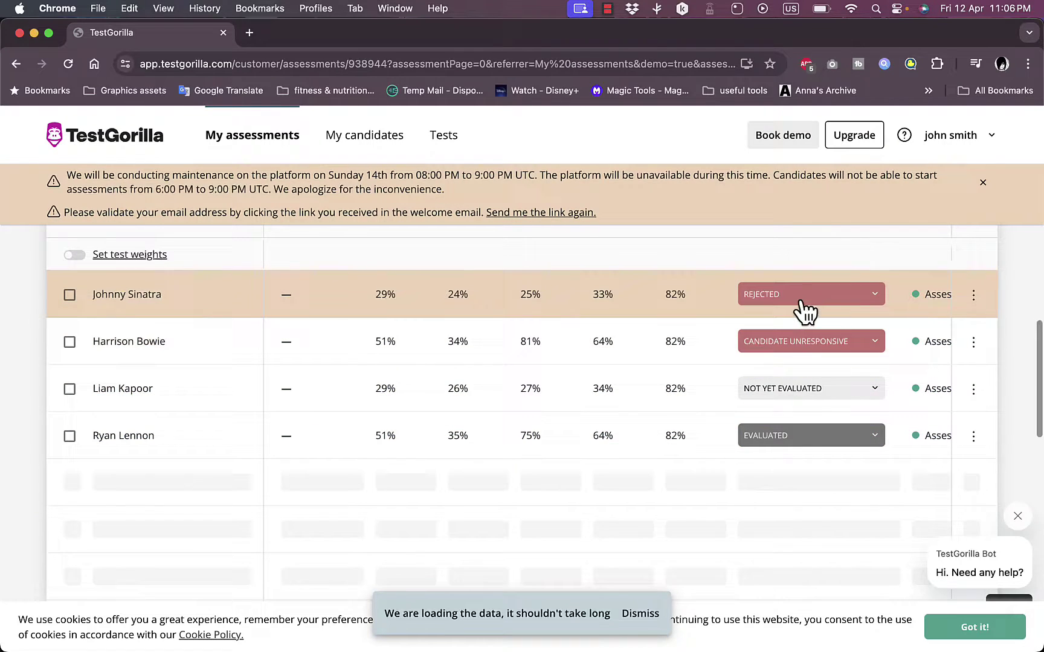
{"action": "scroll", "coordinate": [794, 366], "scroll_direction": "right", "scroll_amount": 3}
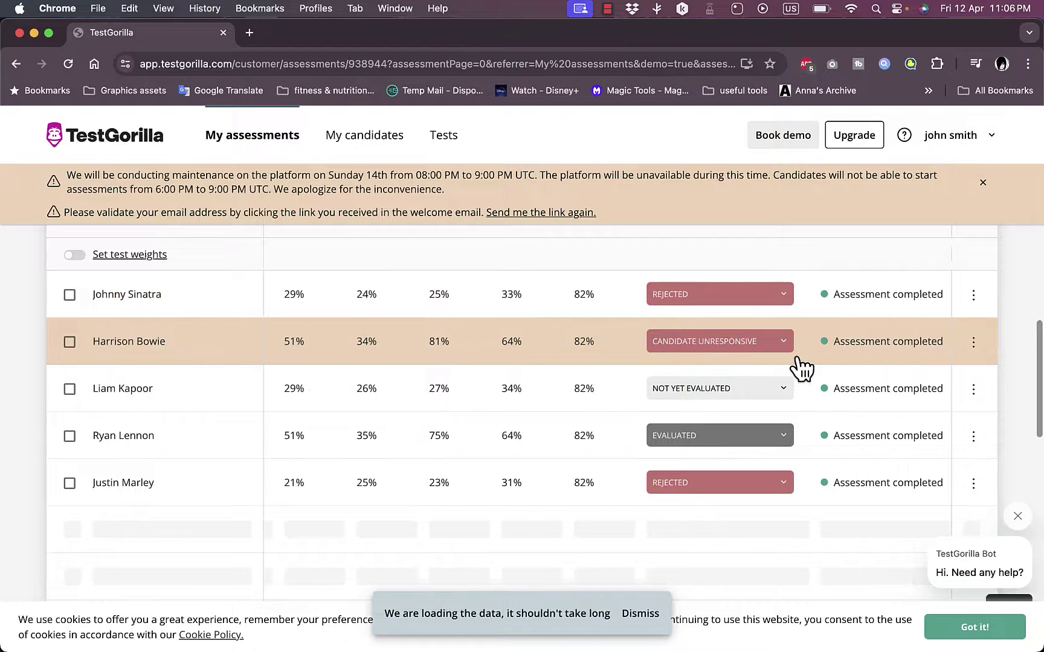
{"action": "scroll", "coordinate": [785, 305], "scroll_direction": "down", "scroll_amount": 1}
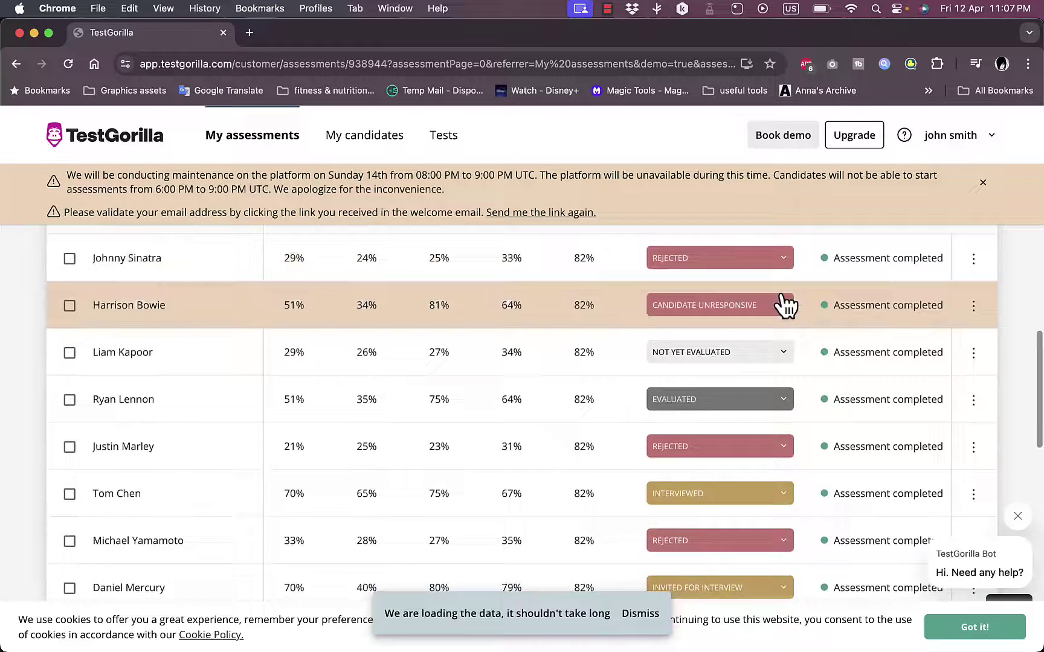
Step: Change the first candidate's hiring stage and scroll through the candidates table
{"action": "left_click", "coordinate": [782, 276]}
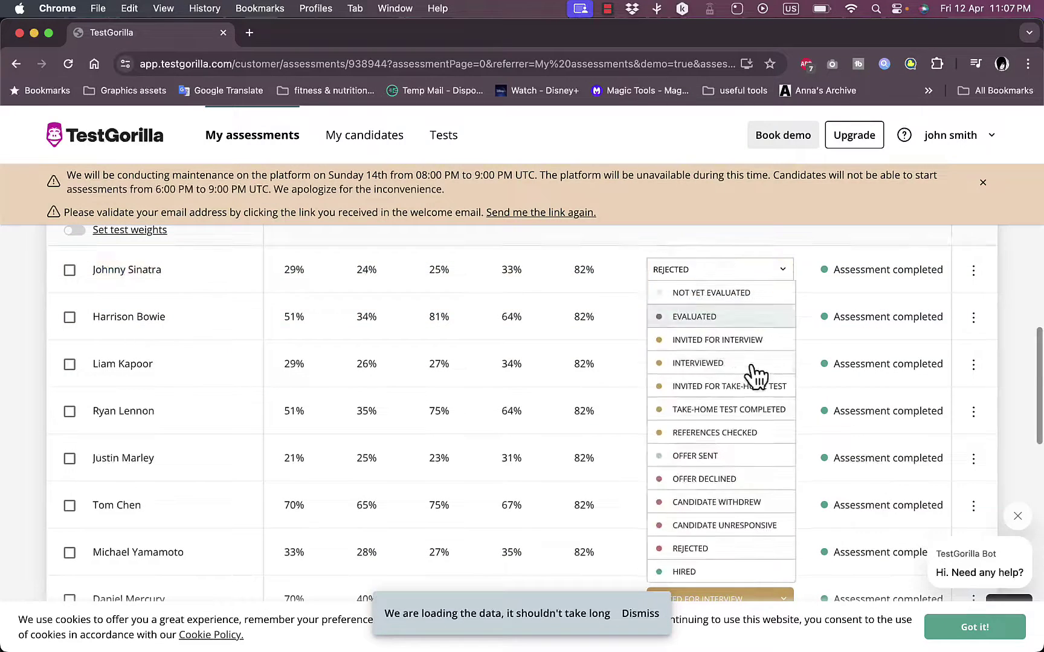
{"action": "left_click", "coordinate": [724, 524]}
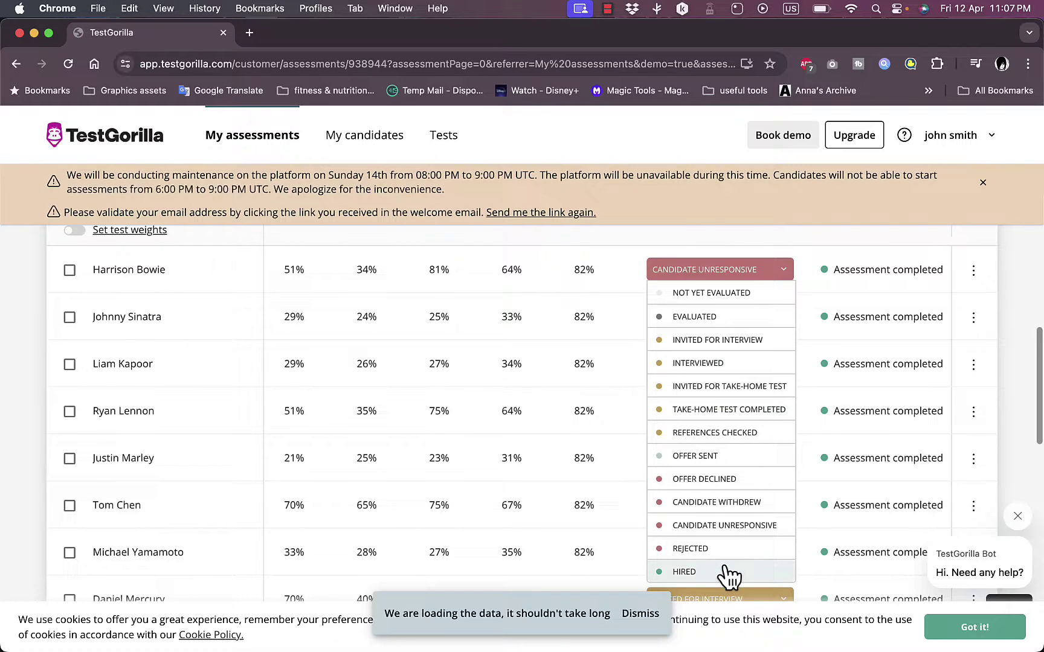
{"action": "scroll", "coordinate": [625, 354], "scroll_direction": "down", "scroll_amount": 5}
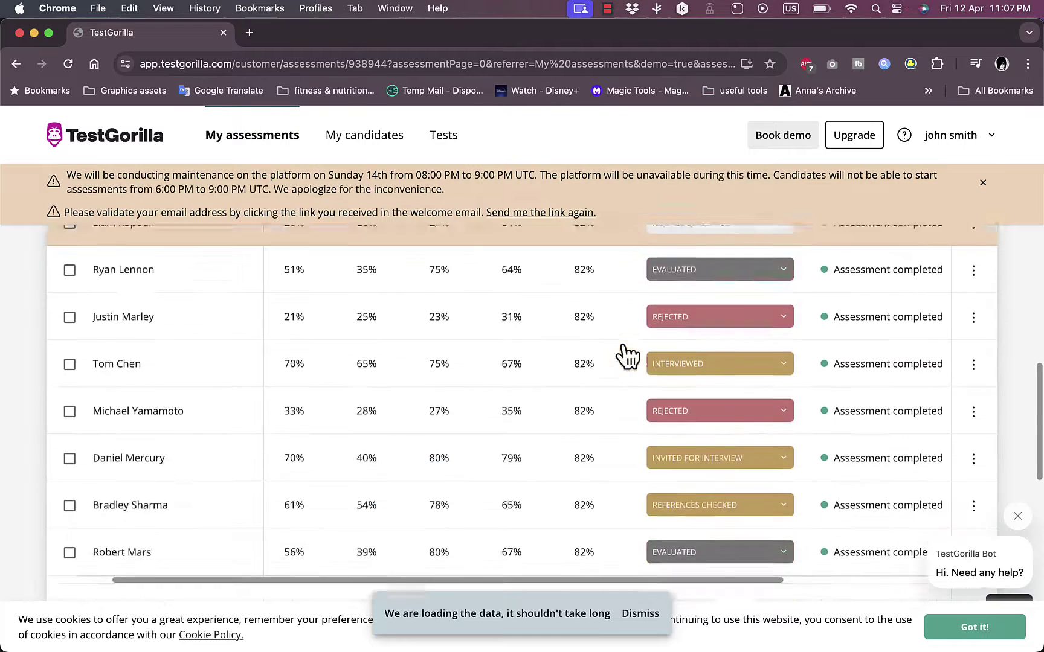
{"action": "scroll", "coordinate": [625, 357], "scroll_direction": "down", "scroll_amount": 1}
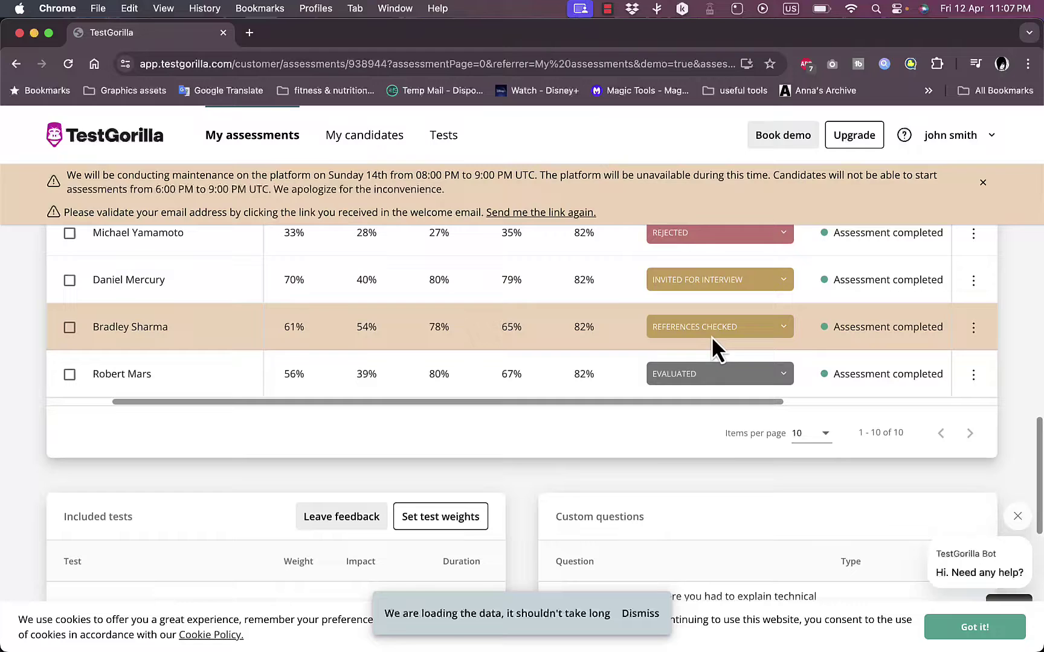
{"action": "scroll", "coordinate": [716, 297], "scroll_direction": "up", "scroll_amount": 2}
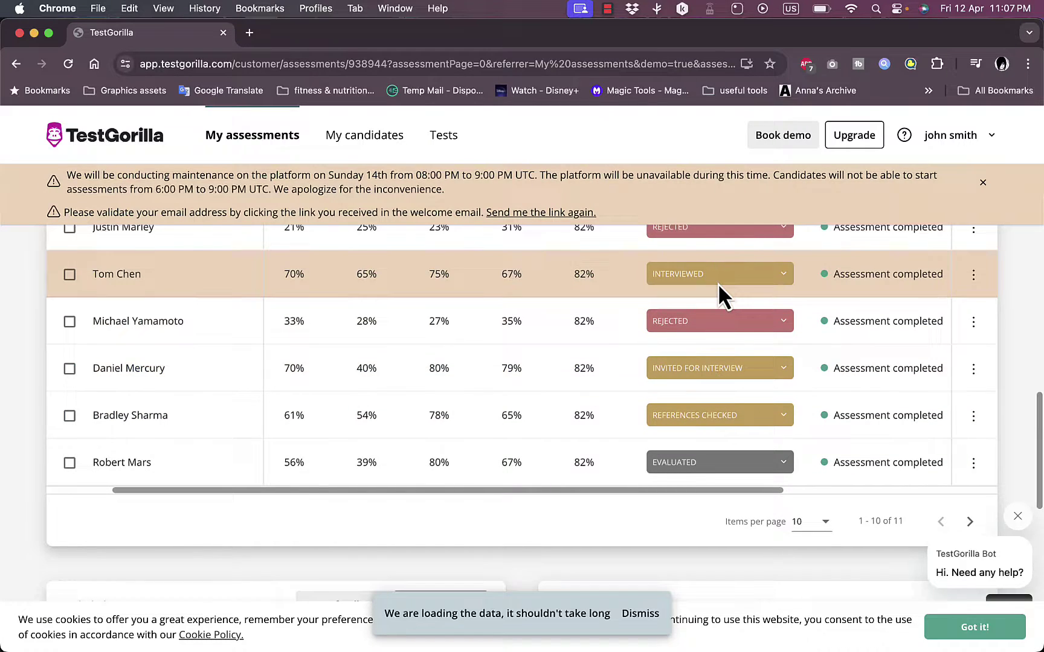
Step: Browse the candidates table, move to its second page, and return to the top
{"action": "scroll", "coordinate": [612, 401], "scroll_direction": "down", "scroll_amount": 8}
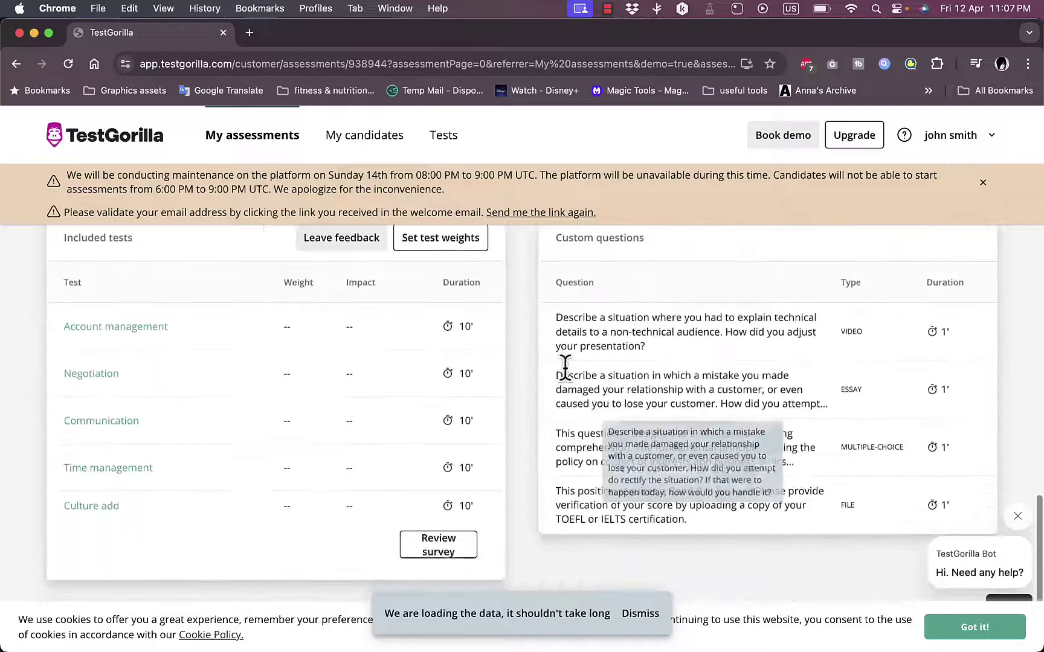
{"action": "scroll", "coordinate": [566, 366], "scroll_direction": "up", "scroll_amount": 11}
{"action": "scroll", "coordinate": [568, 379], "scroll_direction": "up", "scroll_amount": 3}
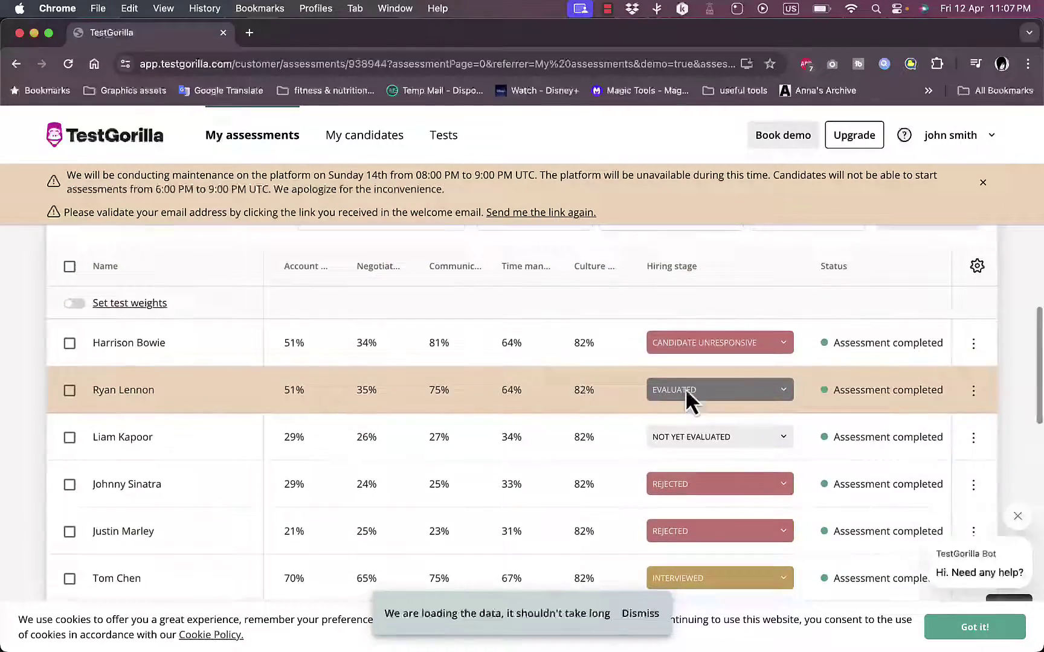
{"action": "scroll", "coordinate": [690, 401], "scroll_direction": "down", "scroll_amount": 8}
{"action": "scroll", "coordinate": [690, 399], "scroll_direction": "down", "scroll_amount": 3}
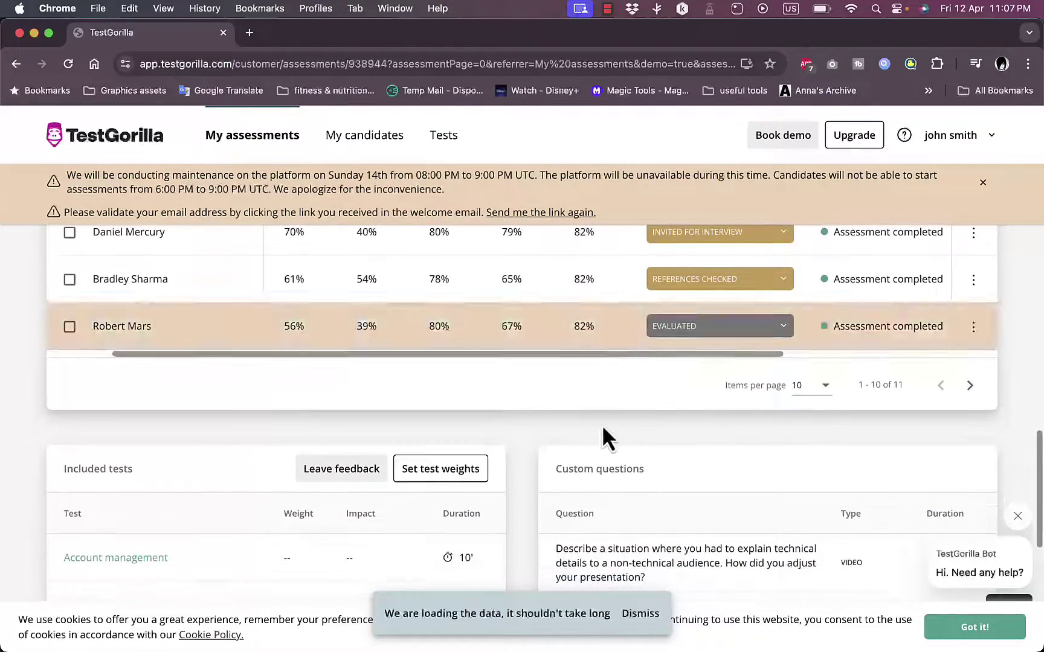
{"action": "left_click", "coordinate": [970, 341]}
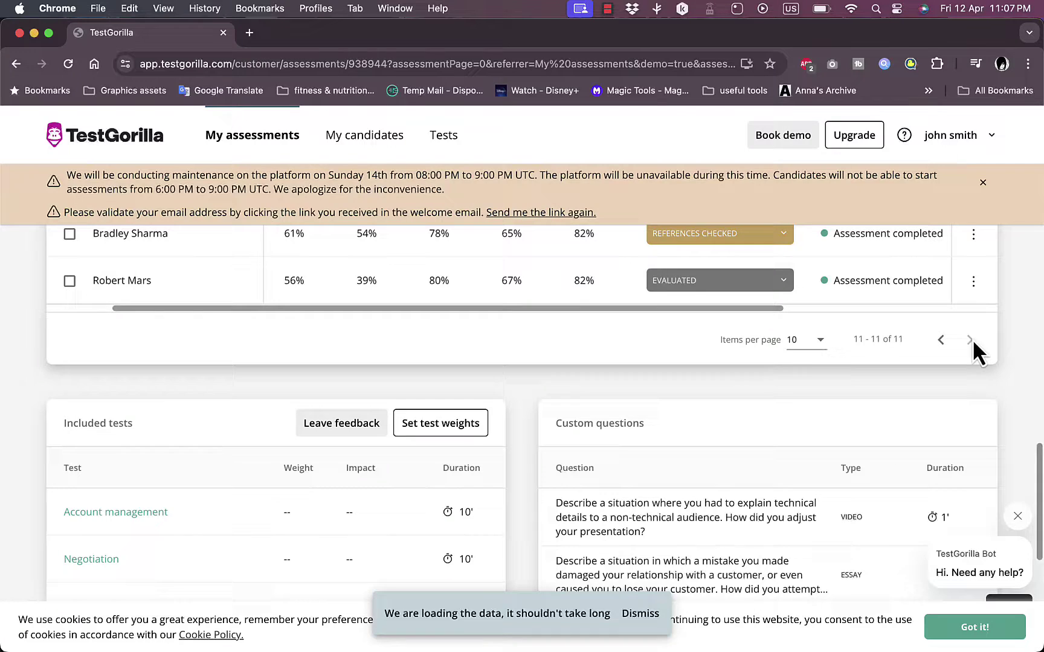
{"action": "scroll", "coordinate": [760, 353], "scroll_direction": "down", "scroll_amount": 10}
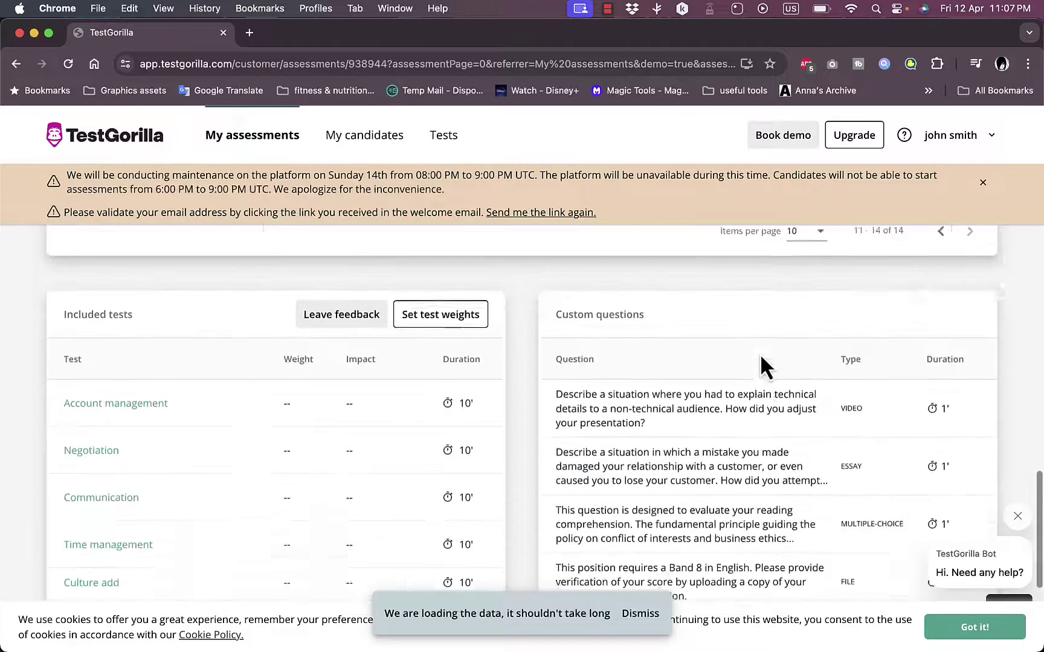
{"action": "scroll", "coordinate": [537, 323], "scroll_direction": "up", "scroll_amount": 10}
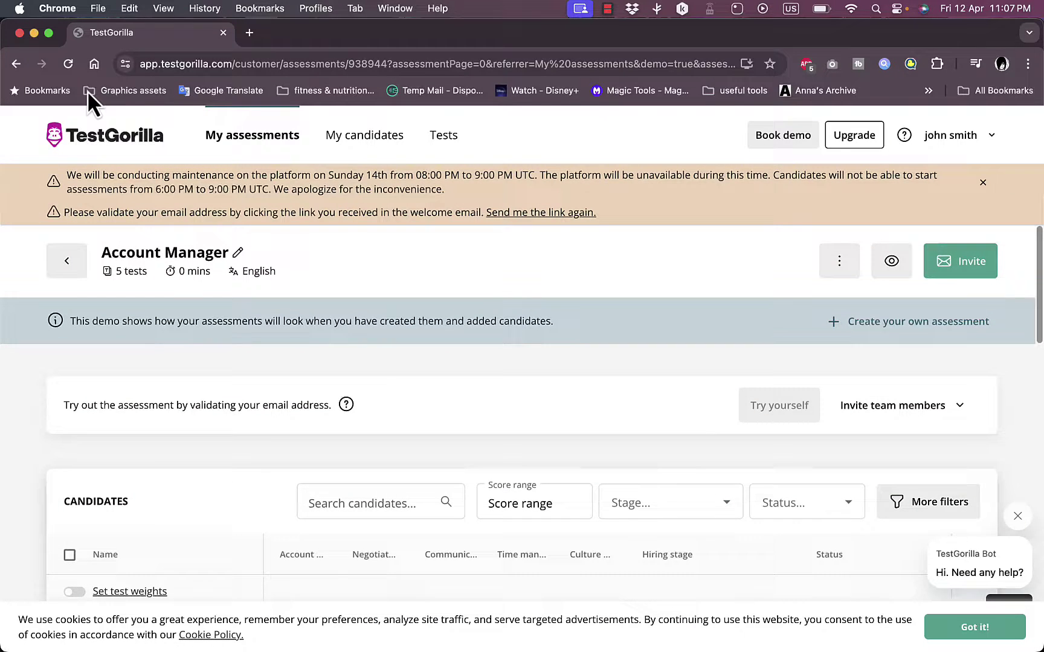
Step: Go back to My assessments and show the Inactive (1) list with the Academic Editor draft
{"action": "left_click", "coordinate": [16, 64]}
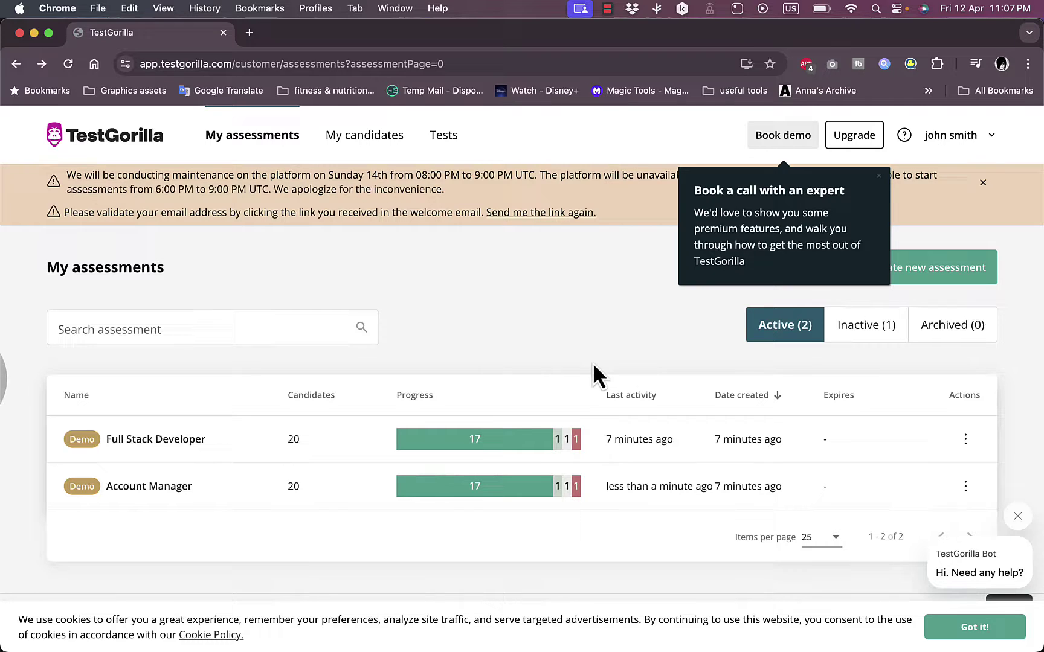
{"action": "left_click", "coordinate": [870, 329]}
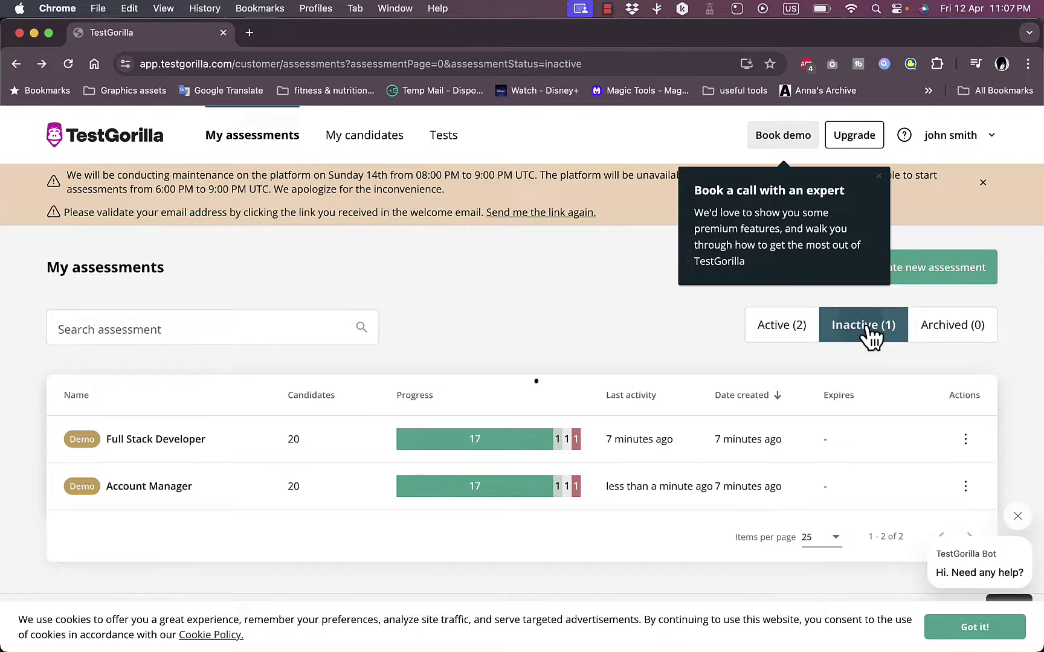